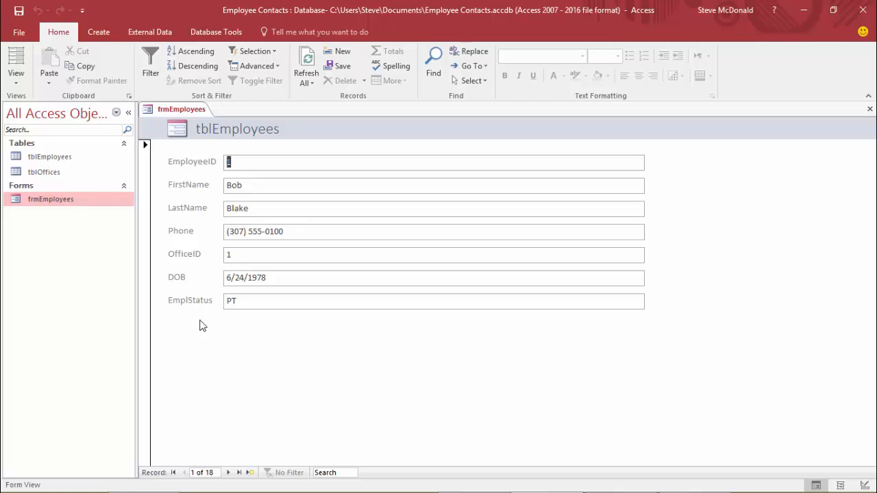
Close the frmEmployees form and permanently delete it from the database
left_click(869, 110)
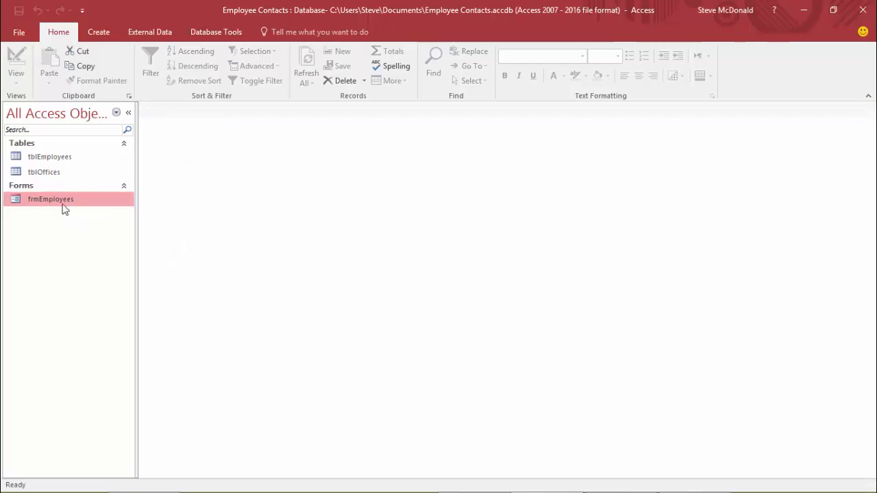
right_click(46, 204)
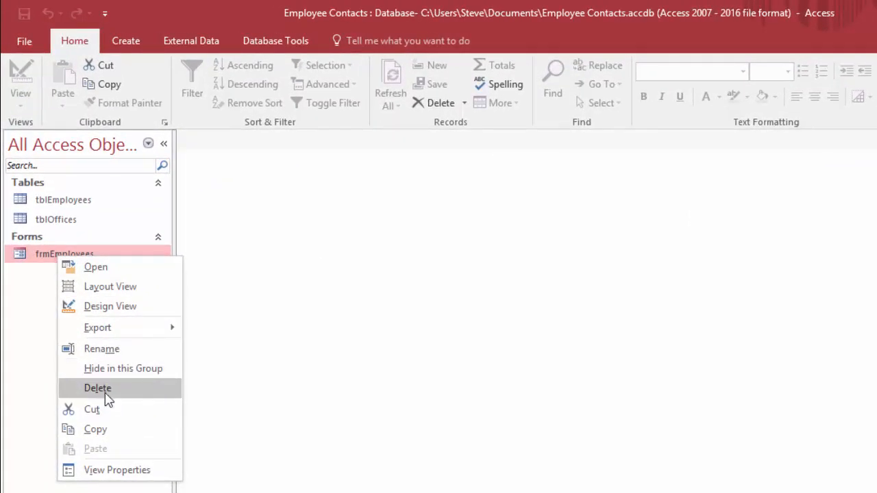
left_click(107, 395)
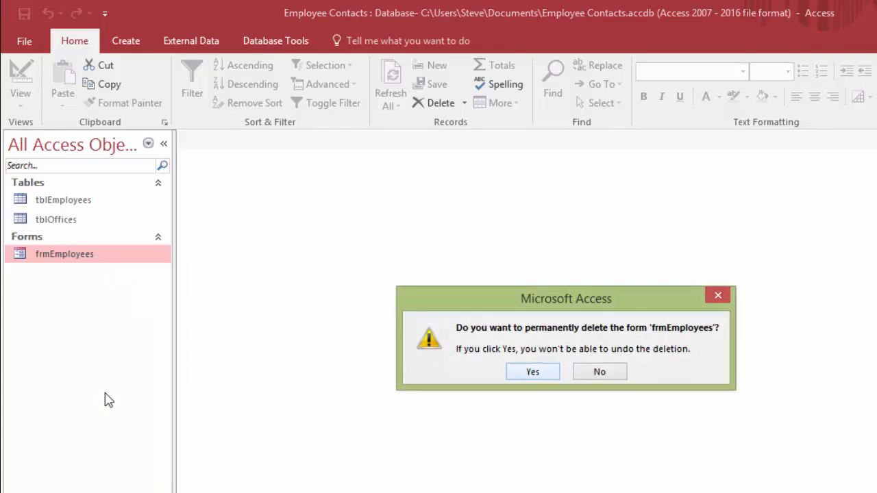
left_click(533, 371)
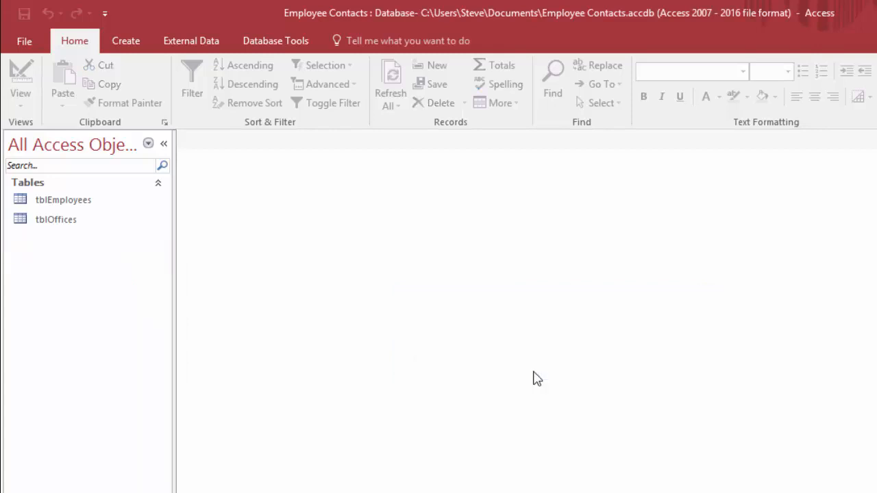
Start the Form Wizard to build a new form based on the tblEmployees table
left_click(125, 42)
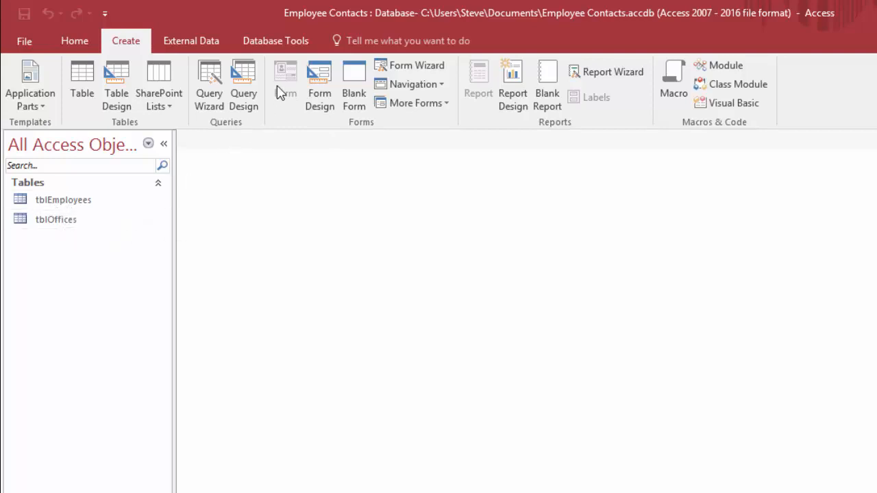
left_click(419, 69)
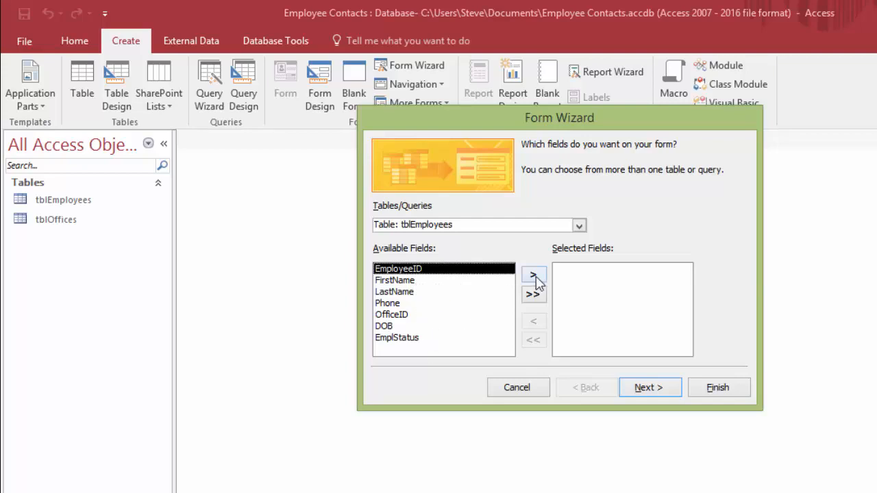
Try adding FirstName, LastName and all remaining fields, take out EmployeeID, and clear the whole field selection
left_click(418, 283)
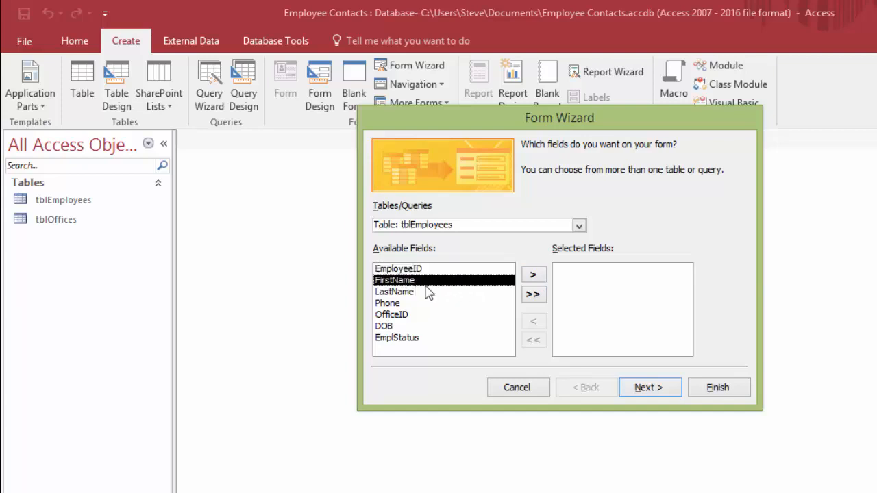
left_click(534, 275)
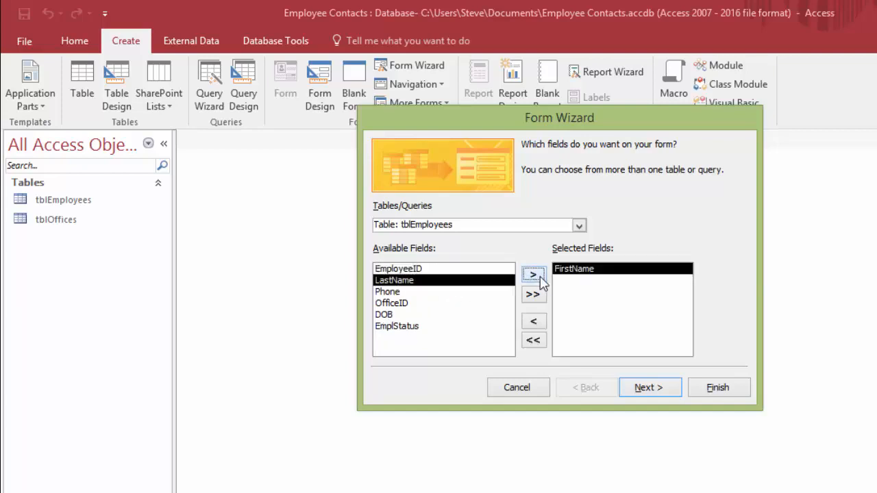
double_click(407, 283)
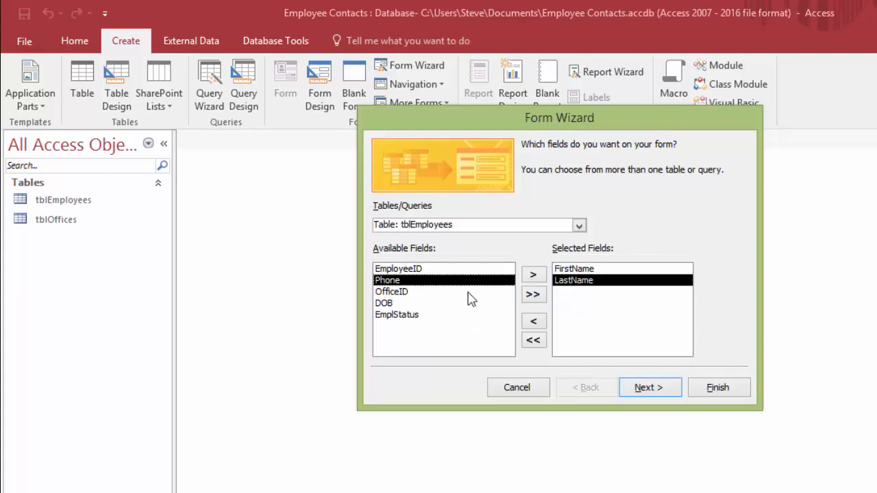
left_click(533, 295)
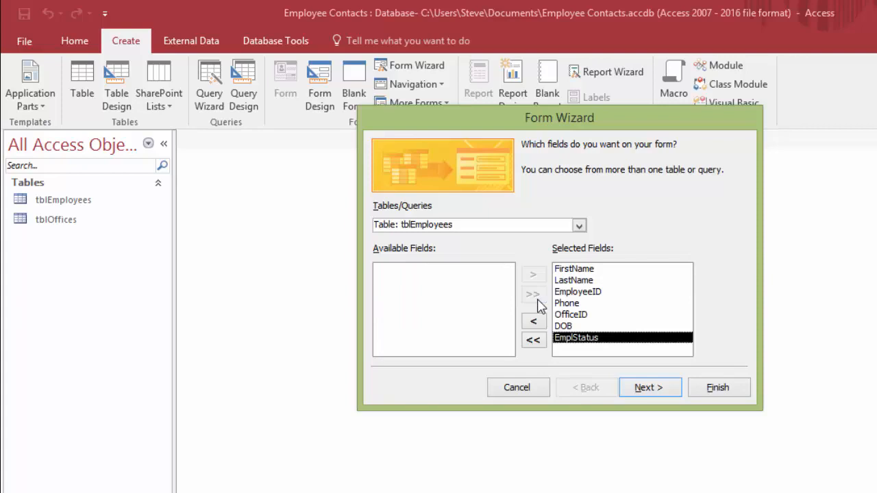
left_click(587, 293)
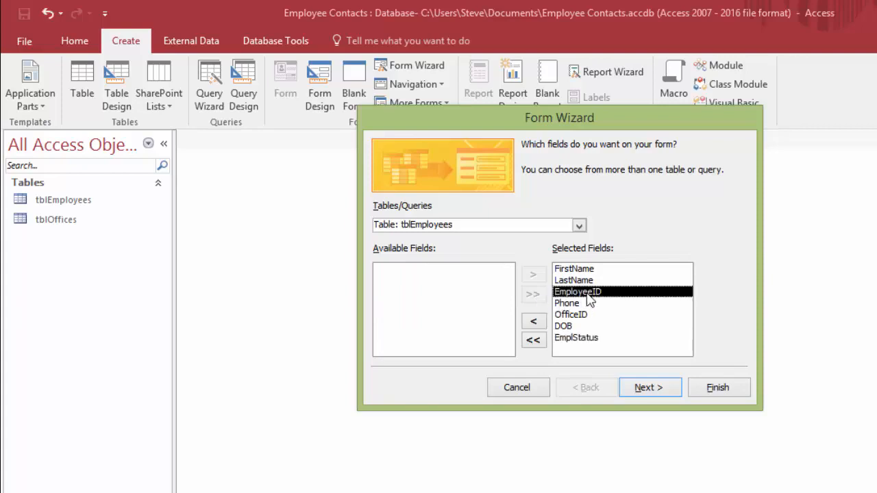
left_click(534, 321)
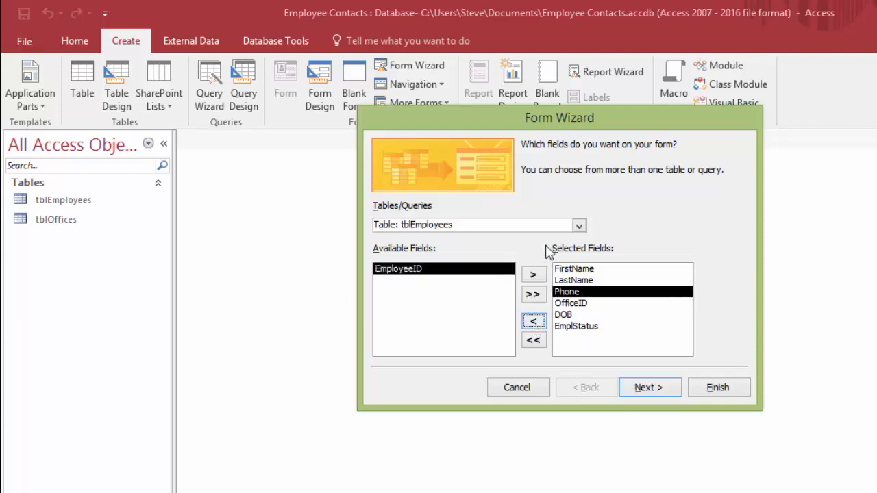
left_click(532, 343)
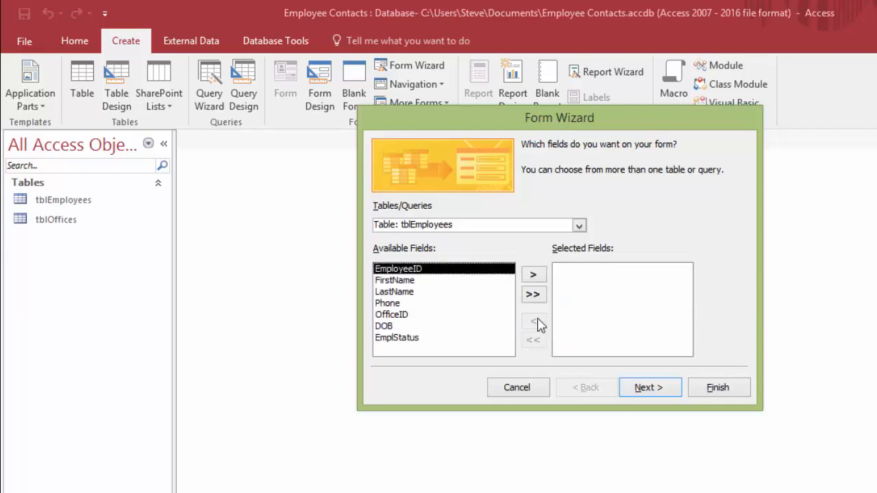
Include every tblEmployees field except EmployeeID in the form and accept the Columnar layout
left_click(532, 296)
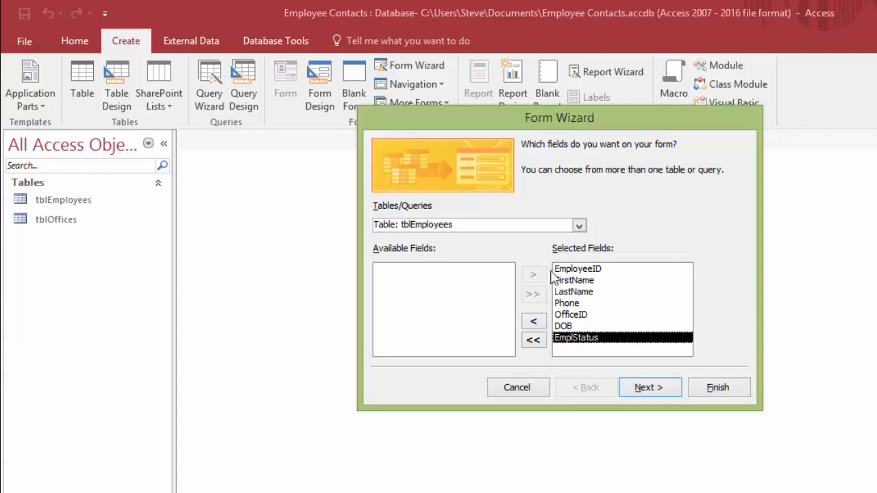
left_click(579, 271)
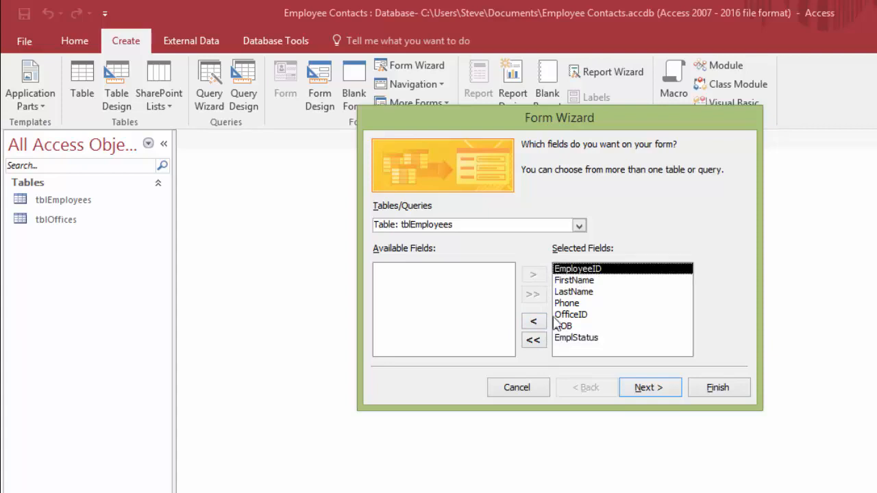
left_click(533, 321)
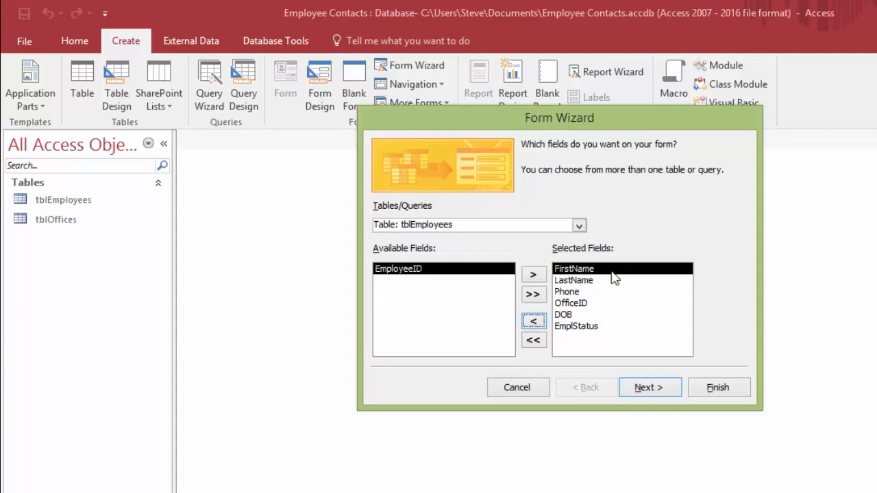
left_click(648, 388)
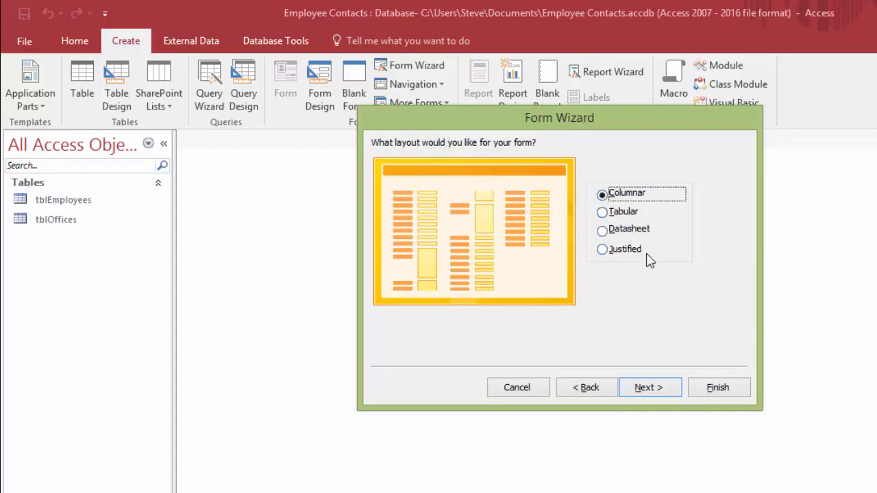
left_click(669, 395)
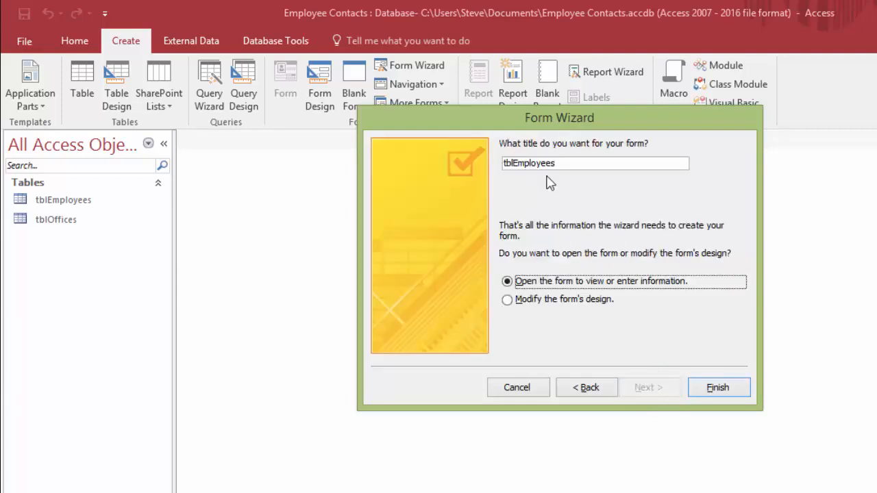
Title the form frmEmployees, choose to modify the form's design, and finish the wizard
left_click(513, 163)
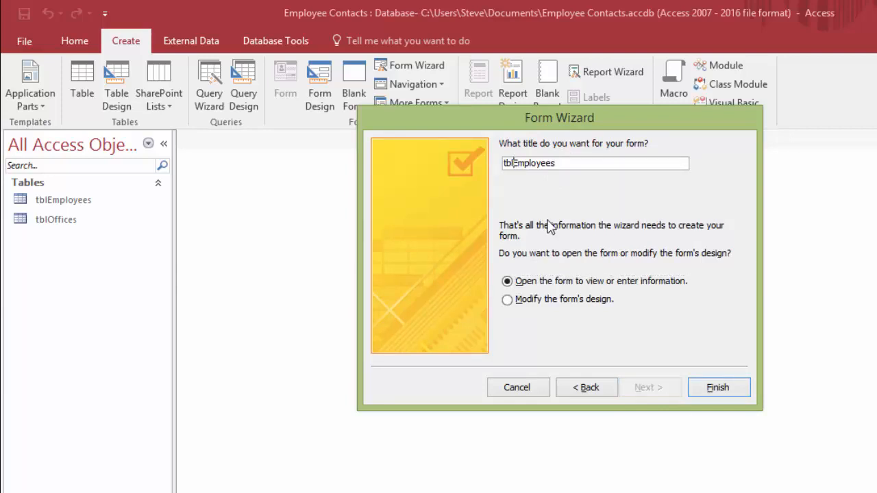
key("BackSpace")
key("BackSpace")
key("BackSpace")
type("frm")
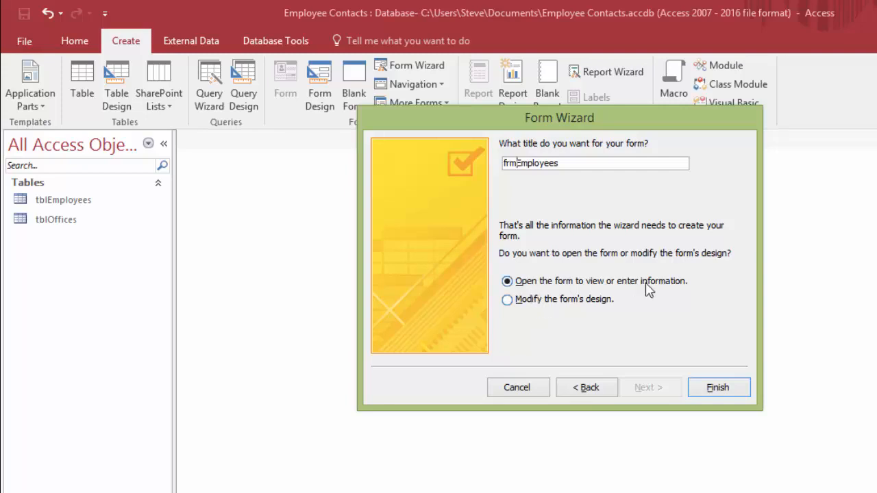
left_click(507, 301)
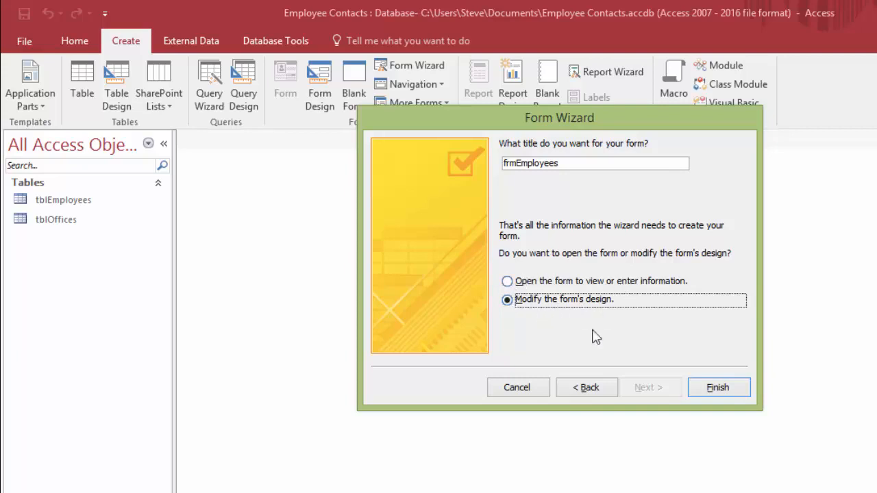
left_click(717, 388)
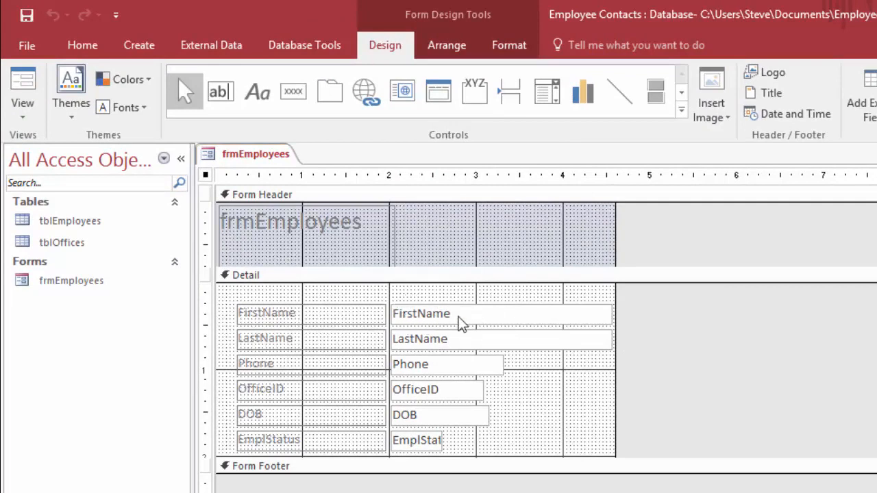
View frmEmployees in Form View and return to Design View
right_click(241, 161)
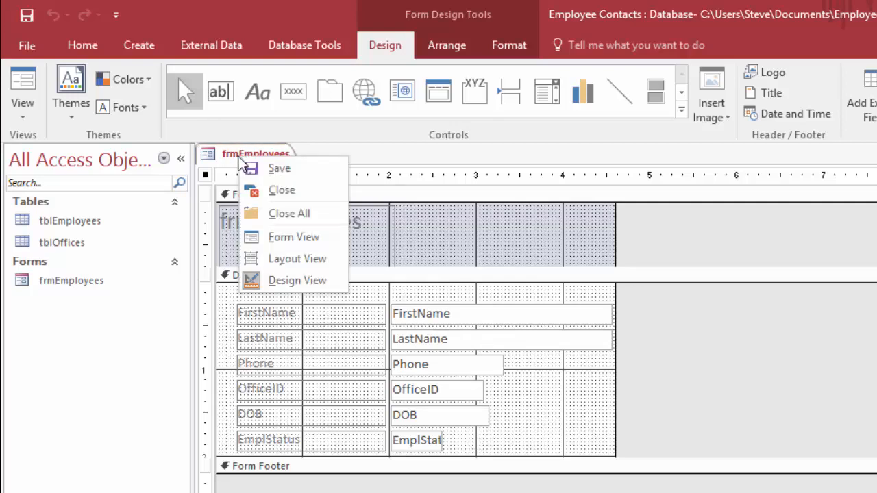
left_click(297, 242)
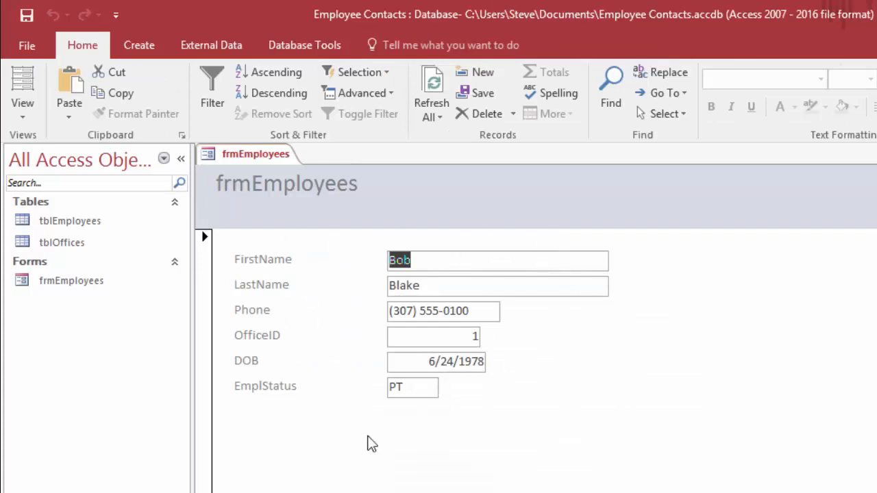
right_click(242, 153)
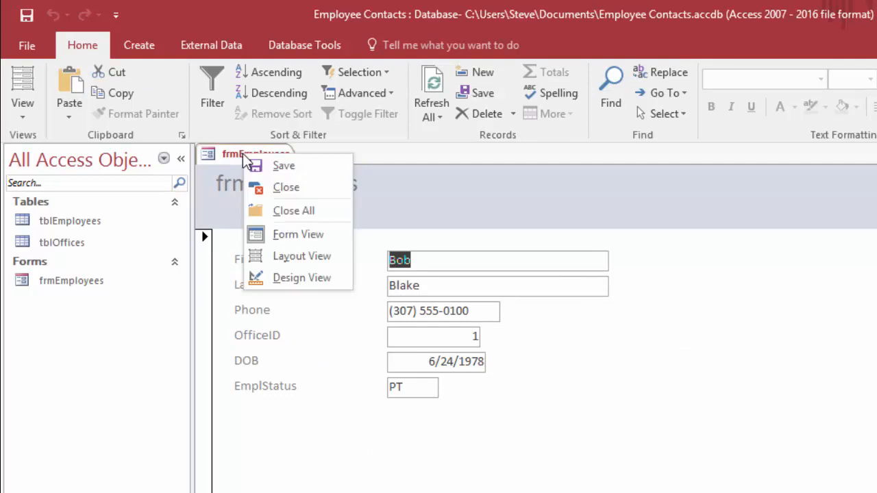
left_click(305, 278)
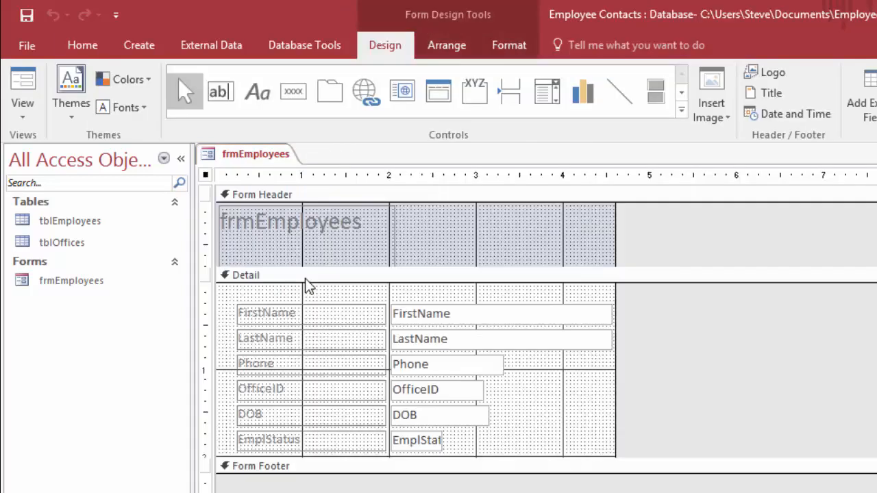
View frmEmployees in Layout View and return to Design View
right_click(247, 156)
left_click(284, 235)
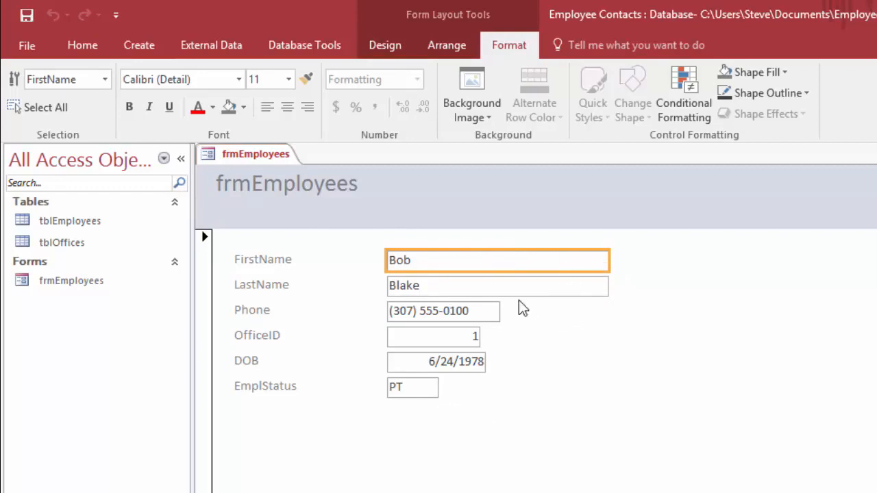
right_click(240, 154)
left_click(300, 278)
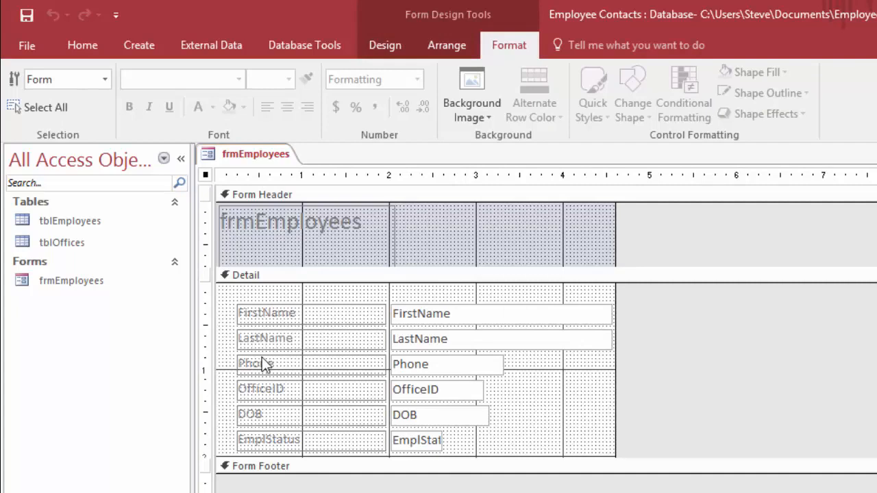
Select the FirstName text box, try moving and resizing it by its border and handles, and undo the change
left_click(464, 320)
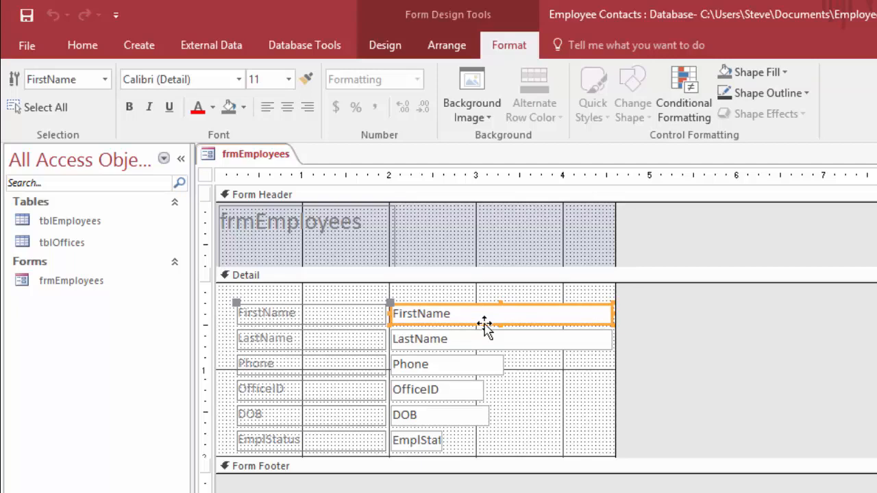
mouse_move(485, 326)
left_mouse_down()
mouse_move(485, 310)
mouse_move(456, 307)
mouse_move(486, 307)
mouse_move(482, 322)
left_mouse_up()
mouse_move(499, 304)
left_mouse_down()
mouse_move(498, 289)
mouse_move(499, 304)
left_mouse_up()
mouse_move(610, 314)
left_mouse_down()
mouse_move(739, 313)
mouse_move(611, 318)
left_mouse_up()
key("ctrl+z")
Try moving the FirstName text box and label up together, then the label alone above its text box, undoing each move
left_click_drag(450, 303, 449, 287)
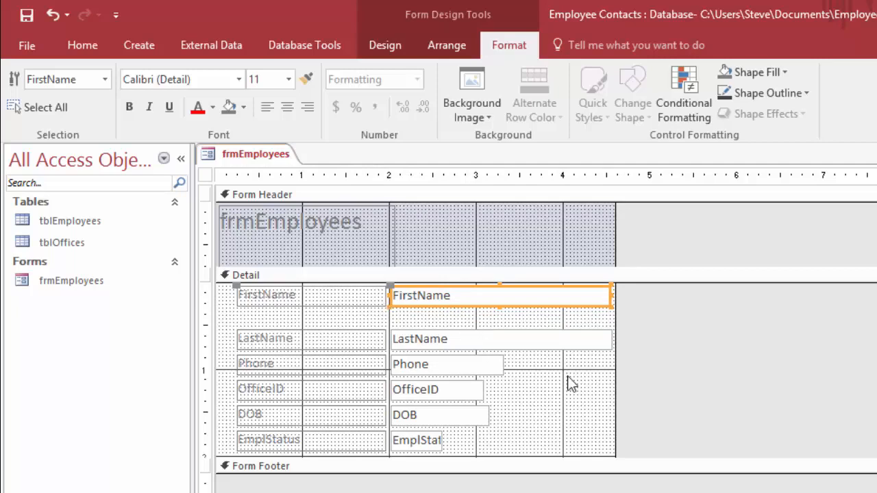
key("ctrl+z")
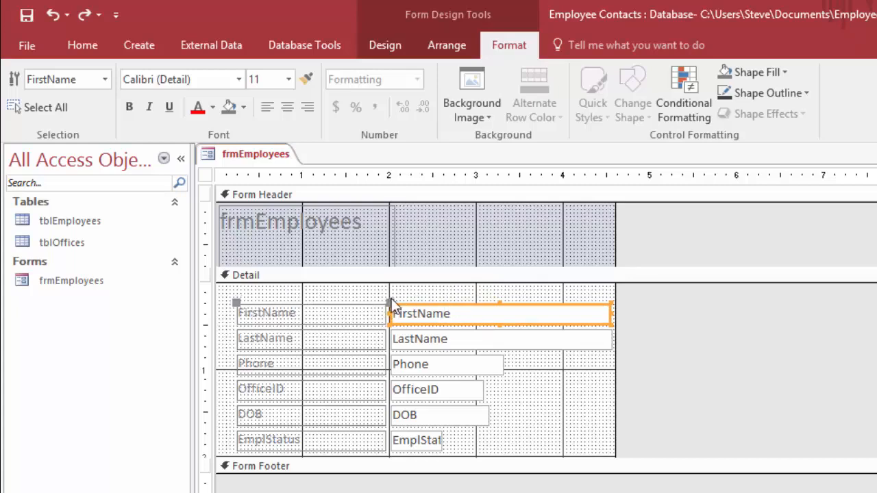
left_click_drag(231, 302, 386, 288)
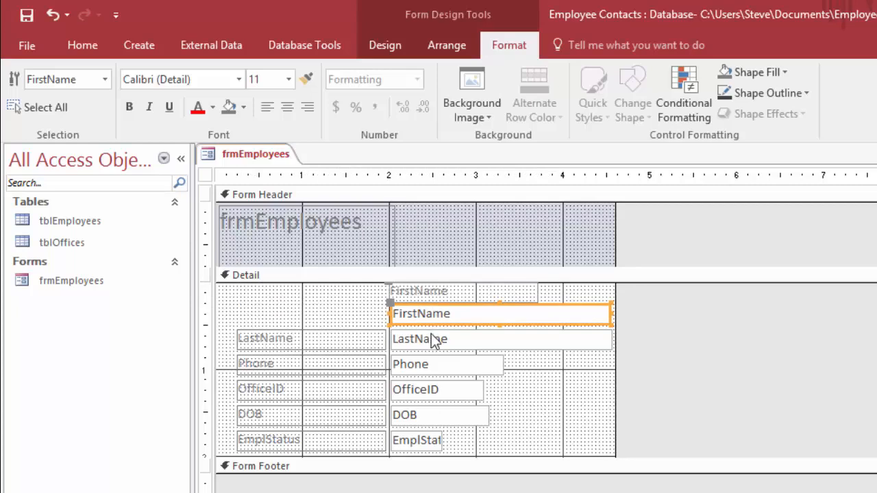
key("ctrl+z")
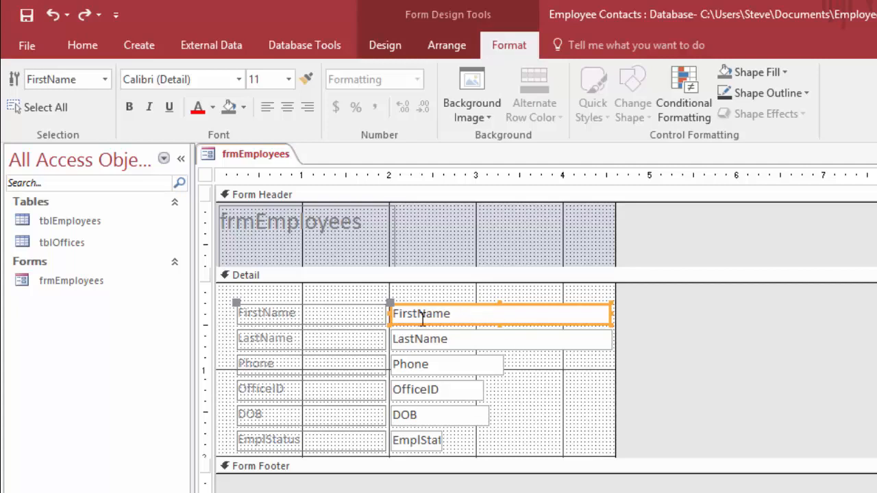
Select the FirstName and EmplStatus text boxes together and move them with their labels about 0.6 inch to the right
left_click(426, 439, "shift")
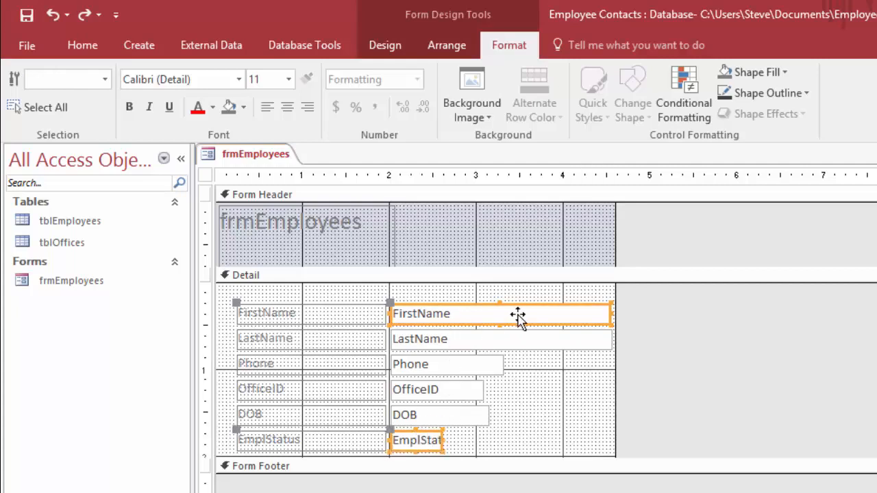
left_click_drag(520, 309, 578, 310)
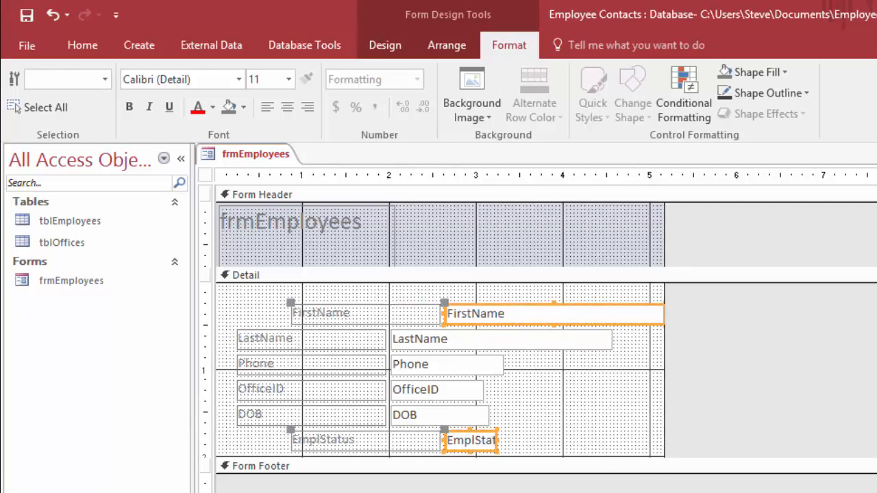
Undo the last move of FirstName and EmplStatus, and try selecting all Detail controls together before clearing the selection
key("ctrl+z")
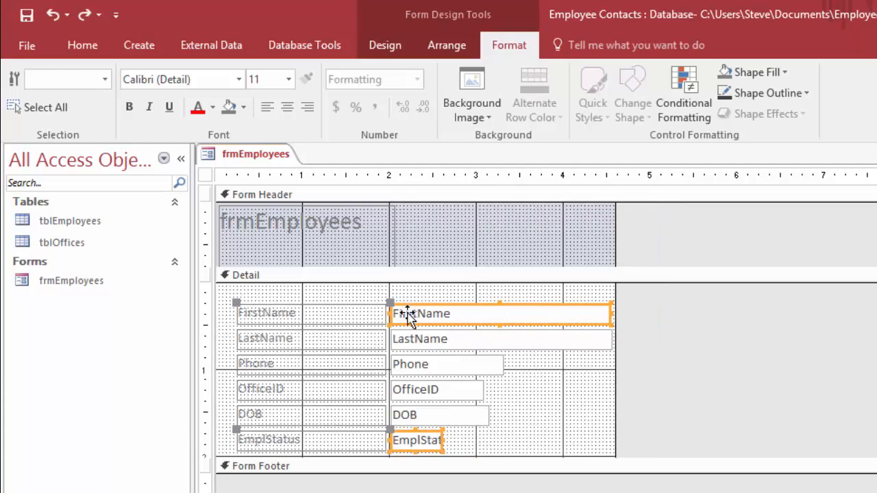
left_click(541, 453)
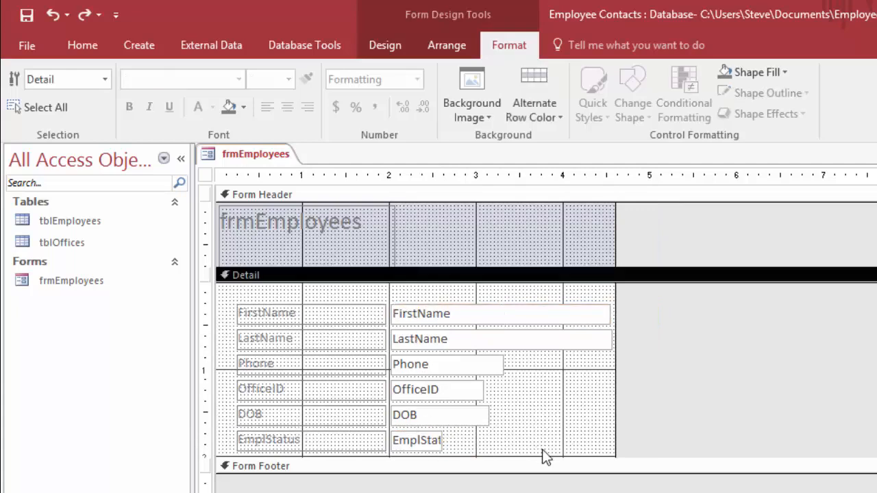
left_click_drag(542, 450, 321, 308)
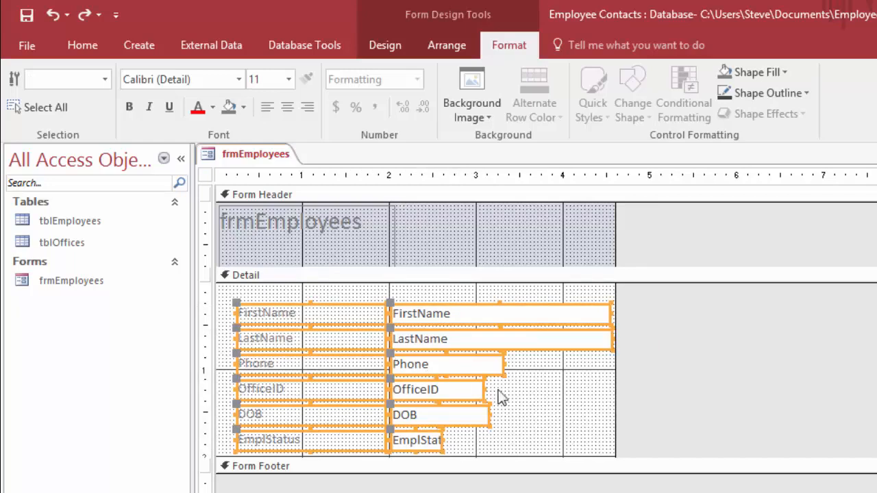
left_click(548, 417)
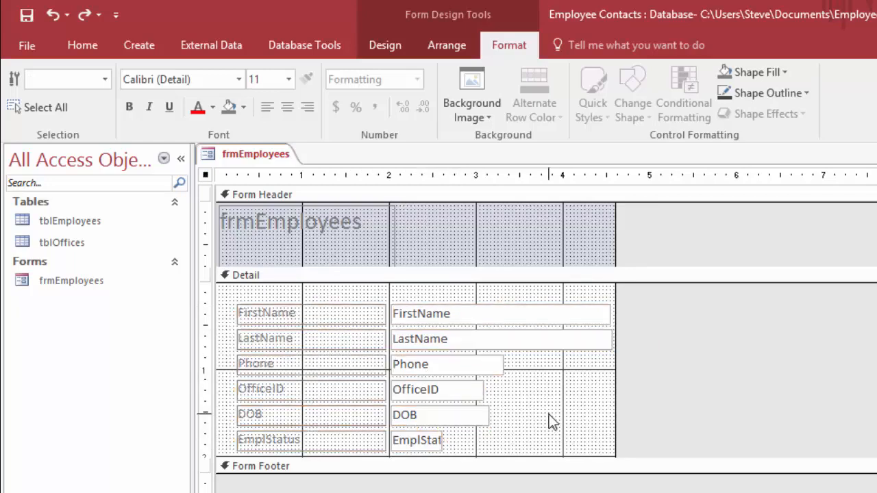
Try selecting controls along the rulers: the label column, the FirstName row and all Detail rows, clearing the selection
left_click(307, 175)
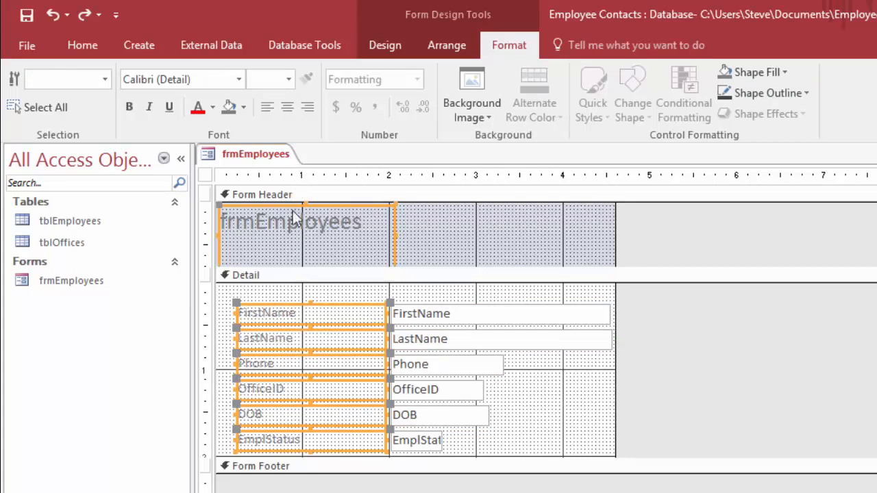
left_click(202, 315)
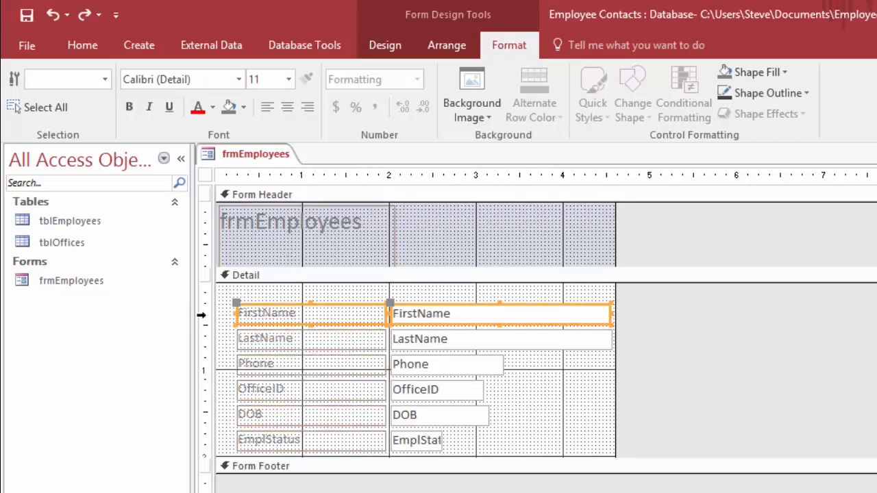
left_click_drag(202, 315, 206, 445)
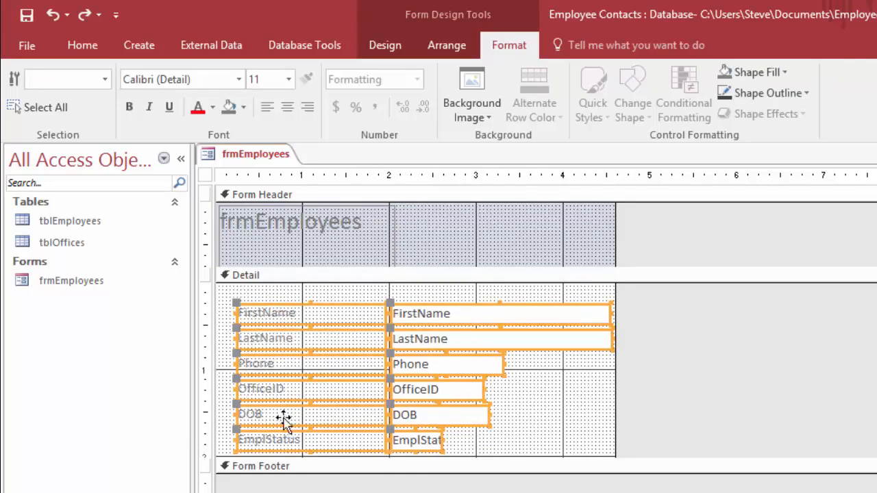
left_click_drag(206, 310, 204, 363)
left_click(574, 372)
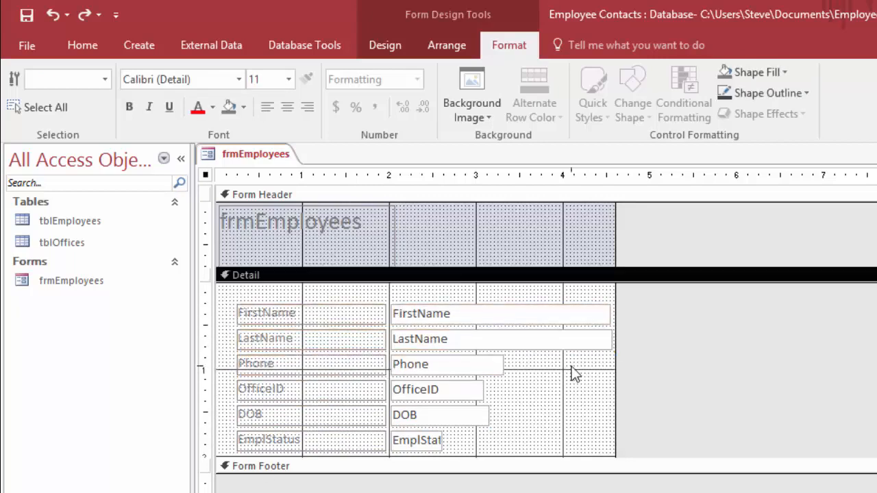
Try a box selection of the FirstName, LastName and Phone labels and text boxes, and clear it
left_click(566, 375)
left_click_drag(566, 368, 333, 309)
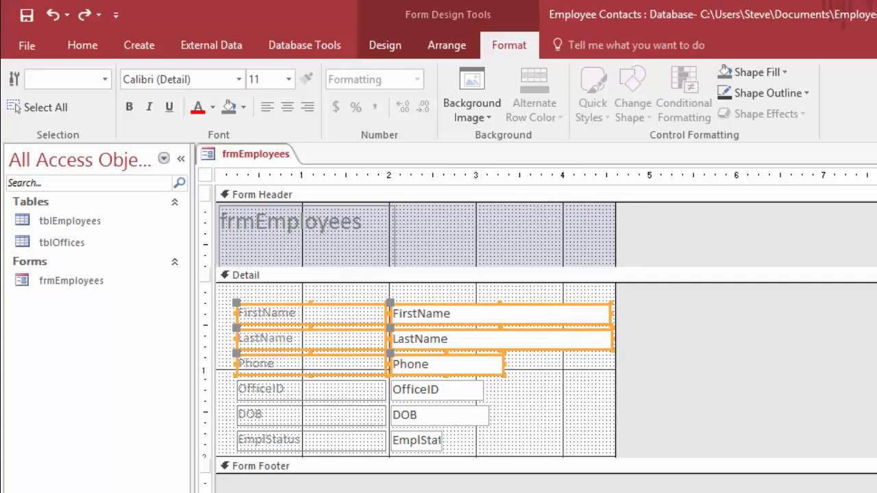
left_click(574, 387)
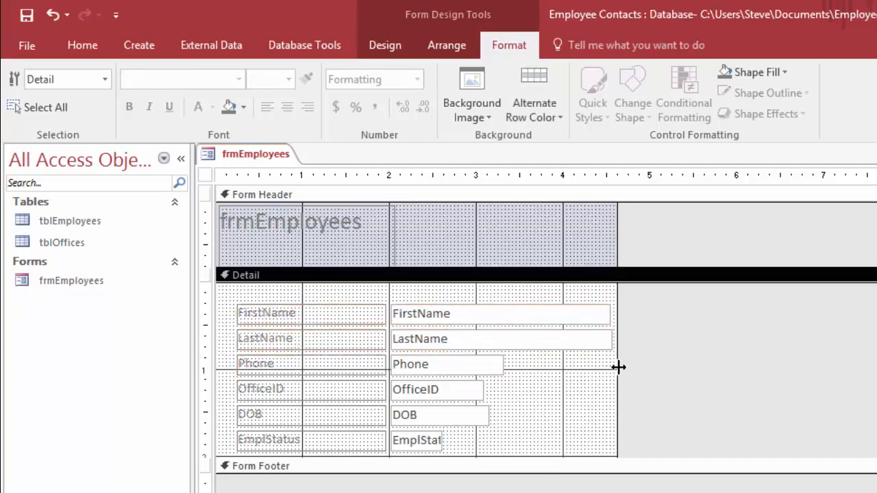
Widen the form to about 5.1 inches and extend the Detail section to about 2.9 inches high
left_click_drag(619, 367, 659, 371)
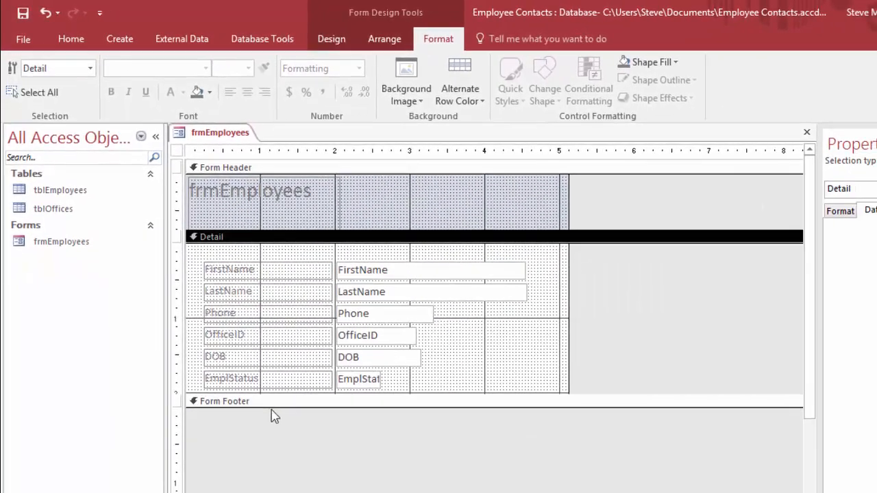
left_click_drag(305, 394, 309, 426)
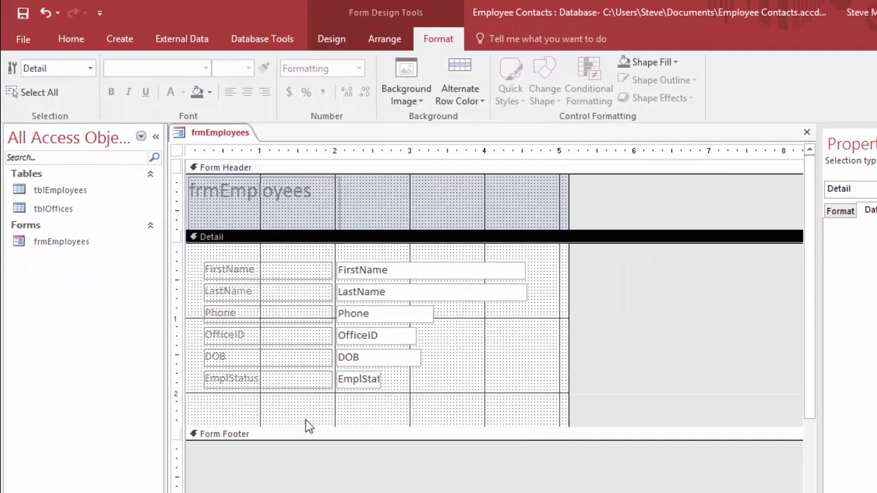
left_click(349, 426)
left_click_drag(349, 427, 349, 462)
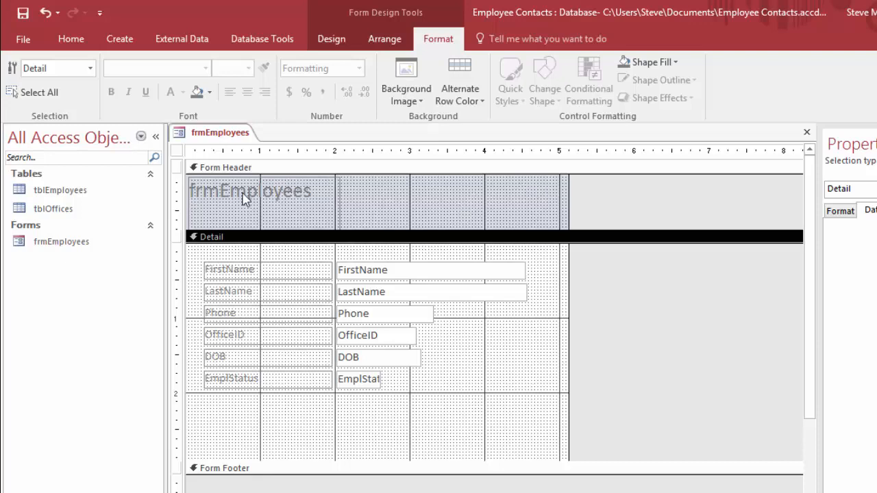
Increase the Form Header's height to about 1 inch and resize its title label to about 5 by 0.5 inches
left_click(293, 209)
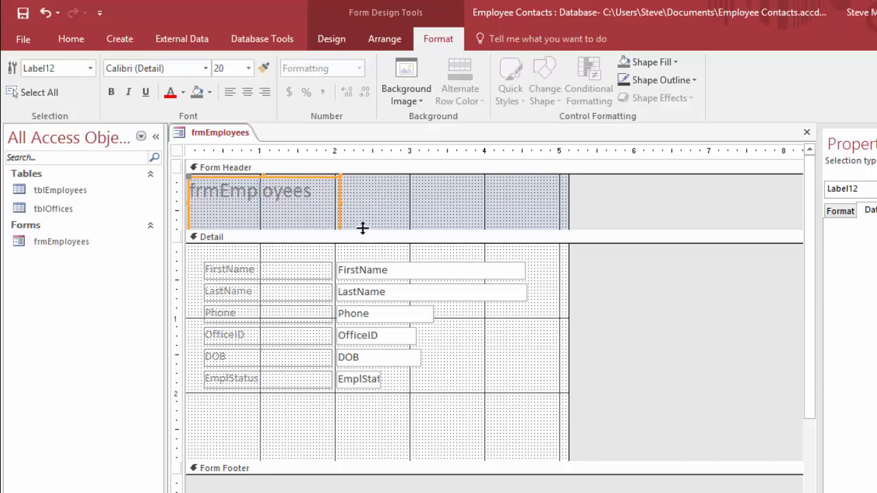
left_click_drag(360, 231, 361, 251)
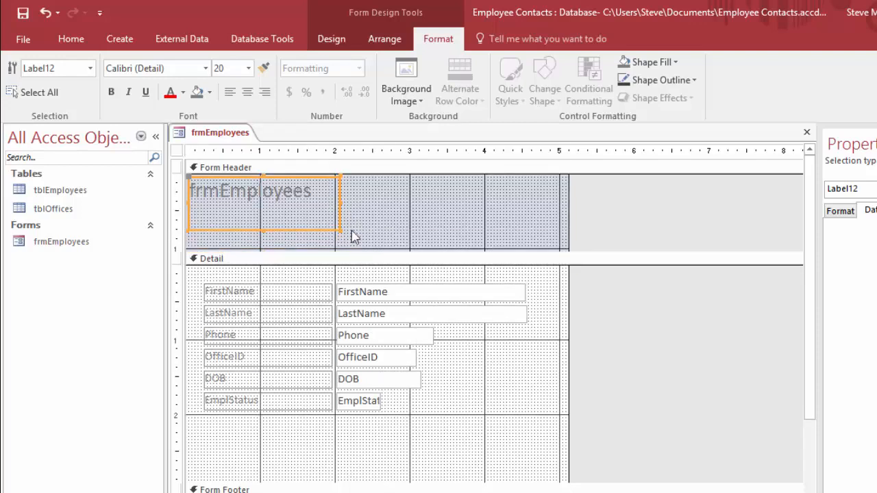
left_click_drag(345, 232, 558, 213)
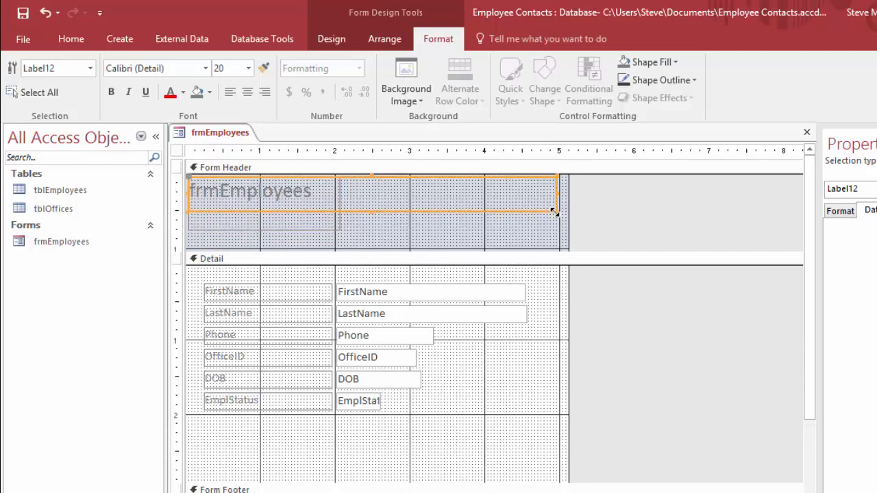
Change the Form Header title text to "Employee Details"
left_click(304, 195)
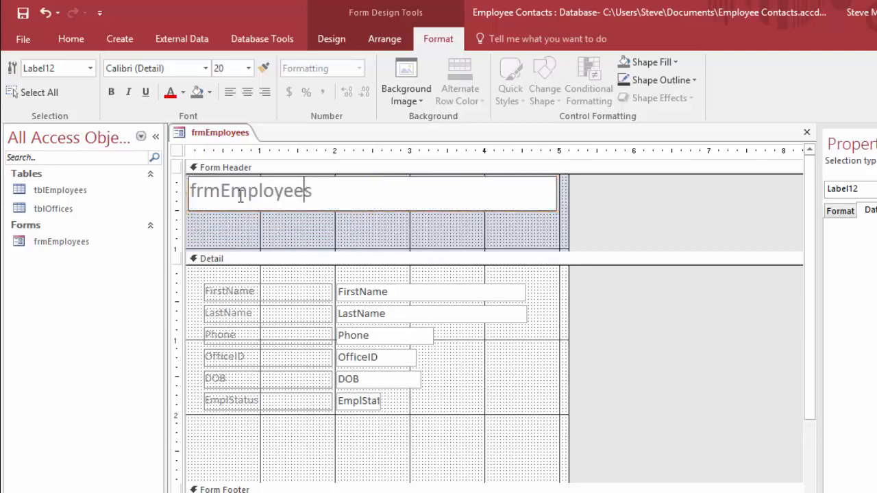
left_click(221, 193)
key("BackSpace")
key("BackSpace")
key("BackSpace")
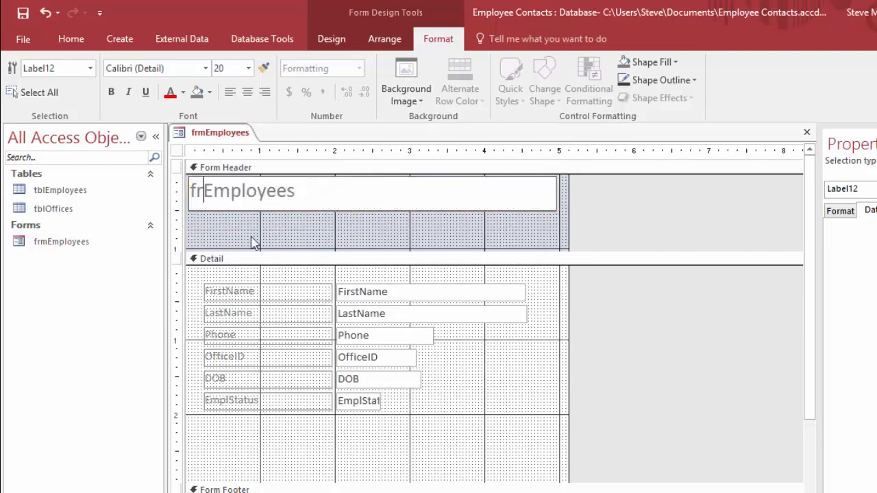
key("End")
key("BackSpace")
type("Details")
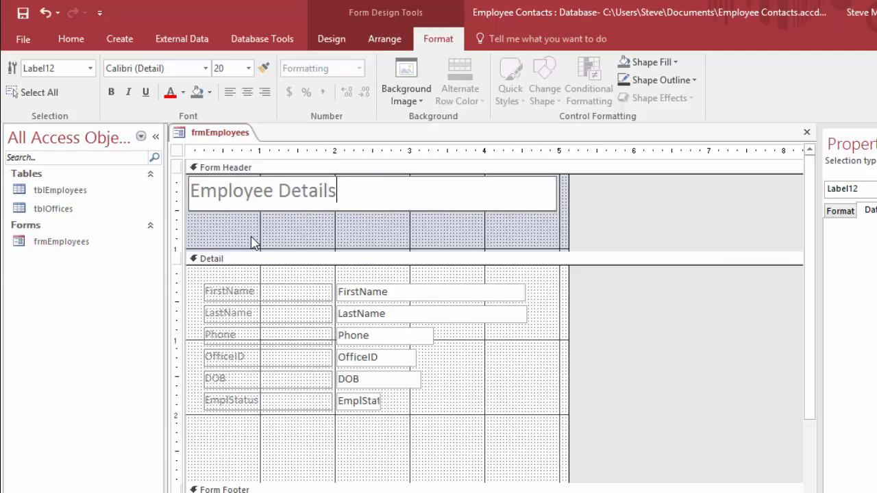
Center the title text within its label and move the label down about 0.2 inch in the Form Header
left_click(246, 96)
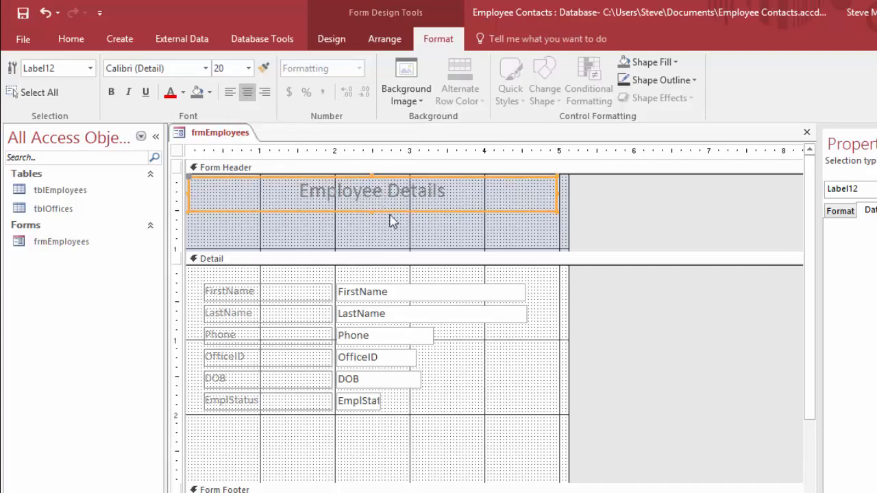
left_click_drag(390, 212, 393, 226)
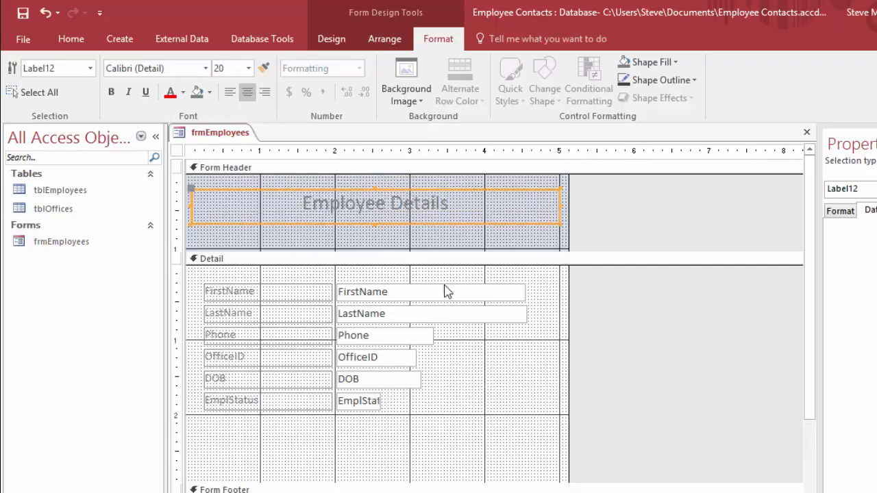
Make the Employee Details title bold and set its font size to 22
left_click(371, 204)
left_click_drag(452, 204, 303, 205)
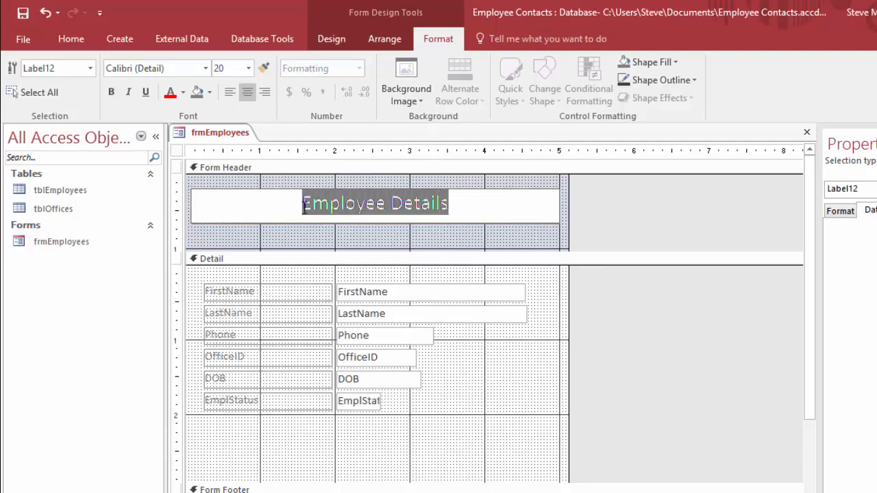
left_click(111, 95)
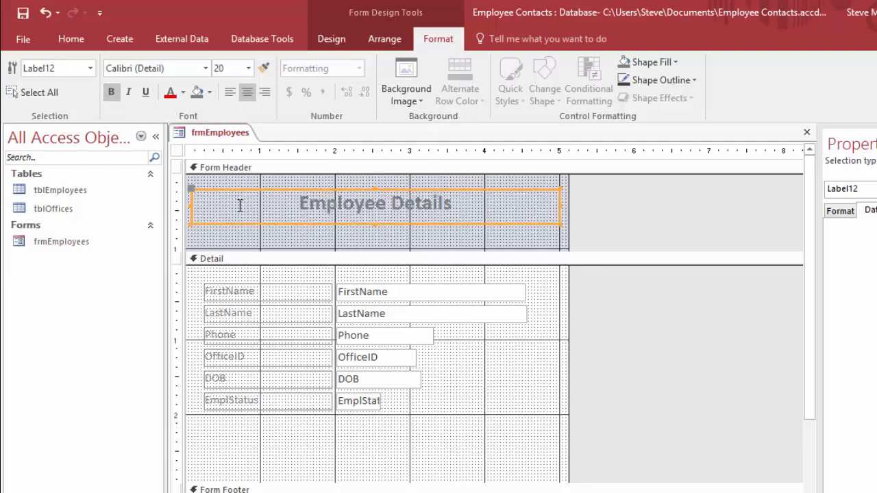
left_click(249, 70)
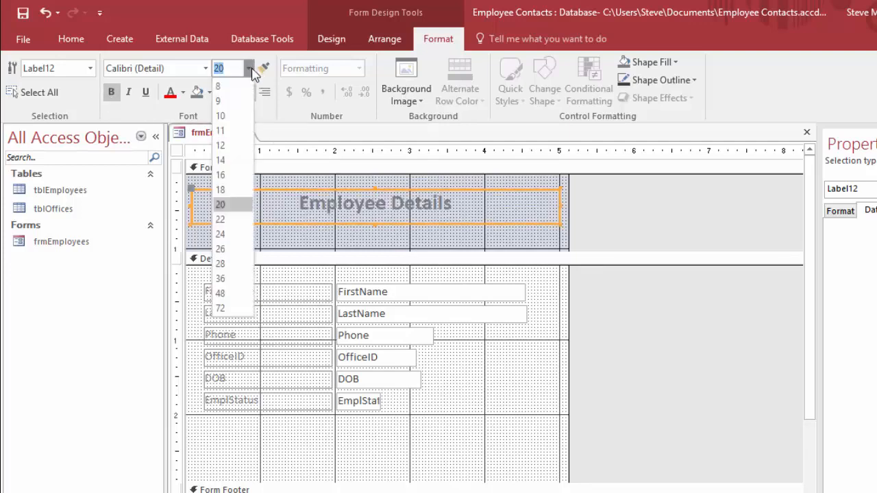
left_click(229, 221)
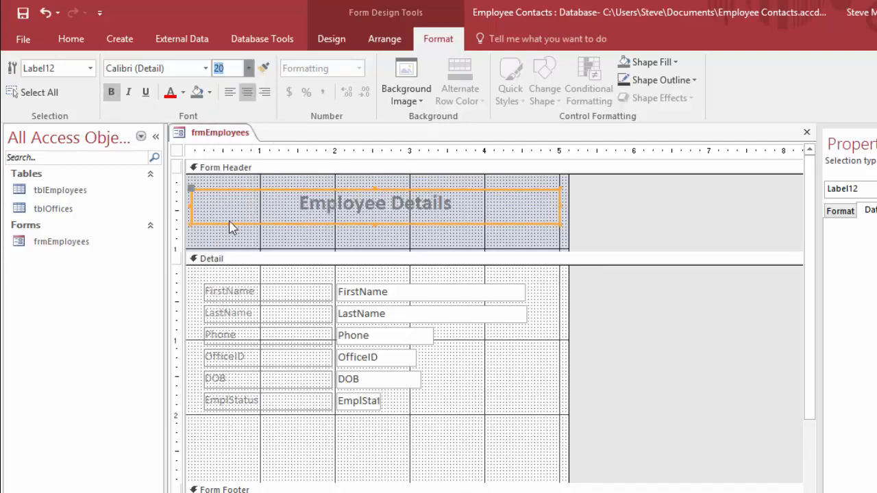
left_click(319, 241)
left_click(279, 217)
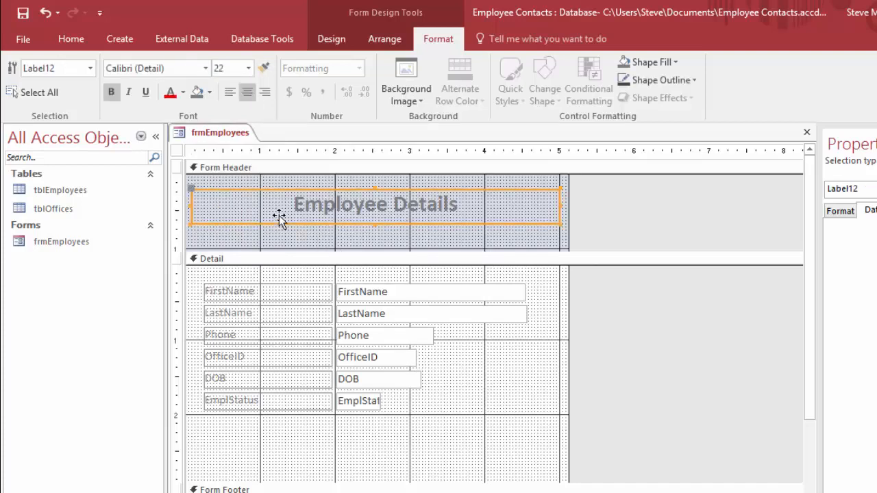
Fill the Employee Details label's background with a light blue theme color
left_click(210, 92)
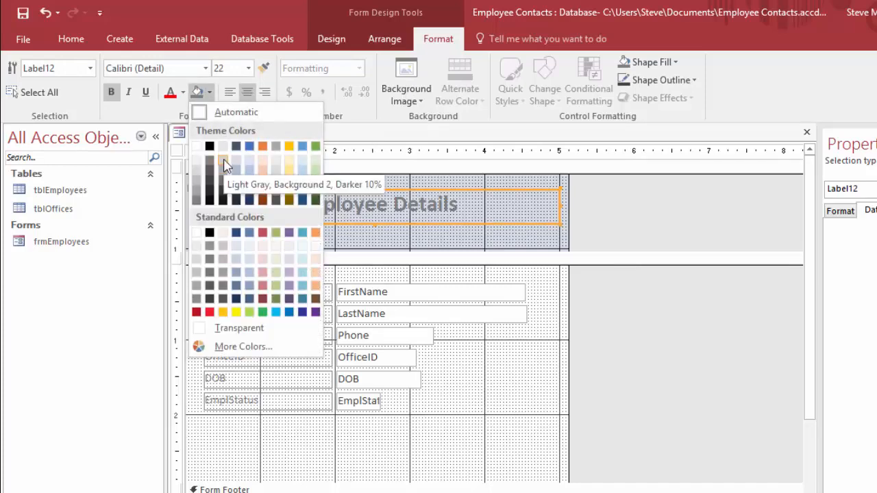
left_click(251, 171)
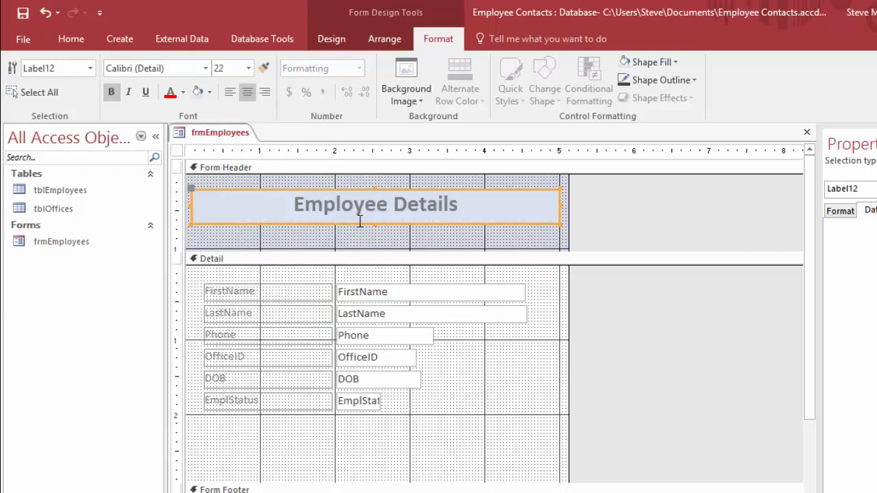
left_click(398, 240)
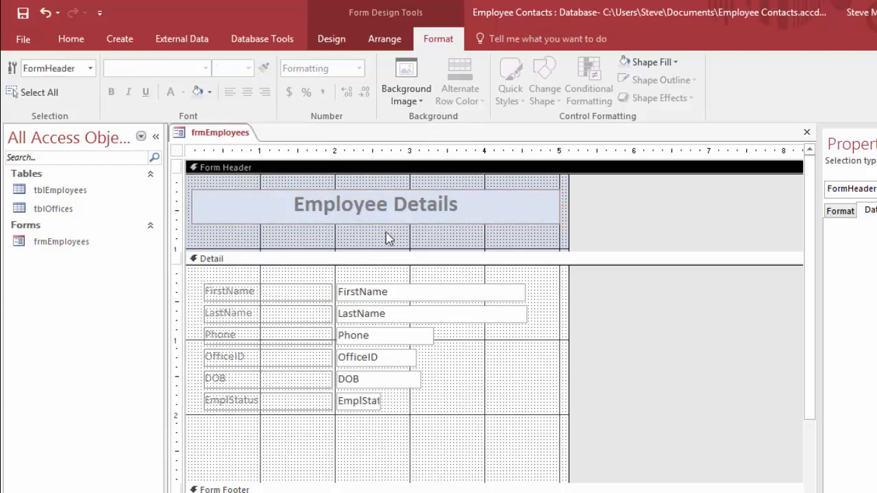
Preview frmEmployees in Form View, return to Design View and undo the title label's background fill
left_click(73, 41)
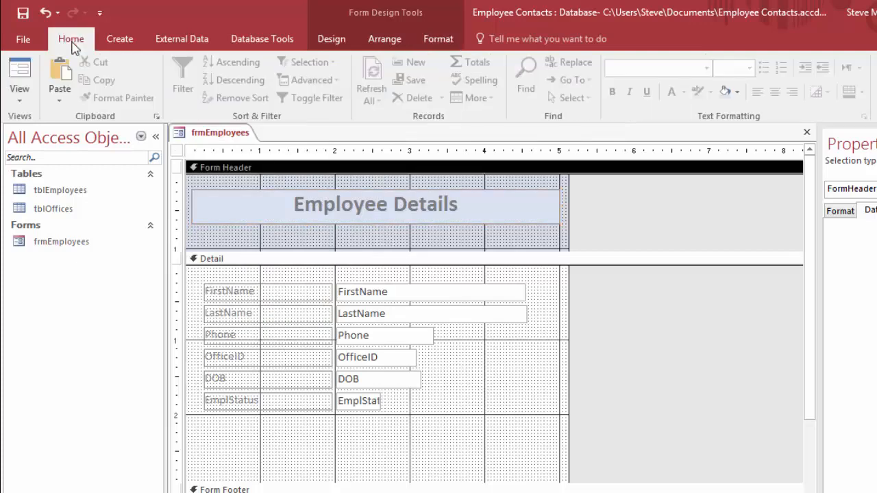
left_click(21, 72)
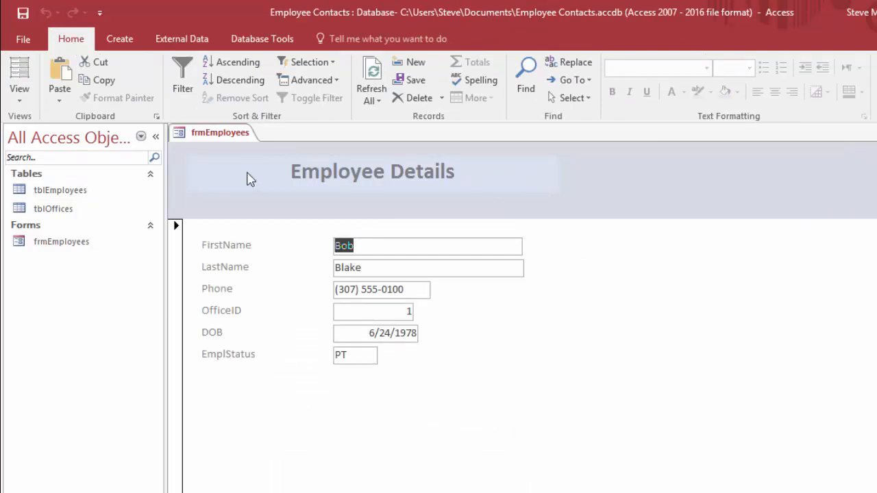
left_click(19, 101)
left_click(27, 193)
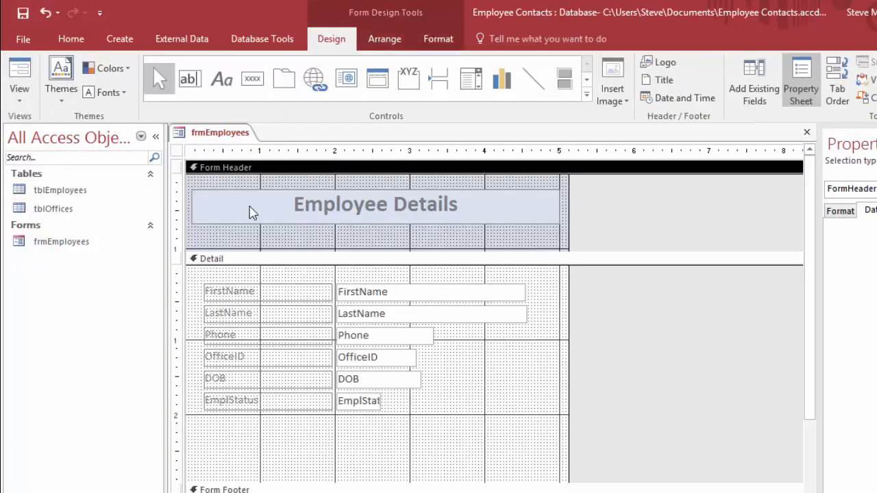
left_click(301, 238)
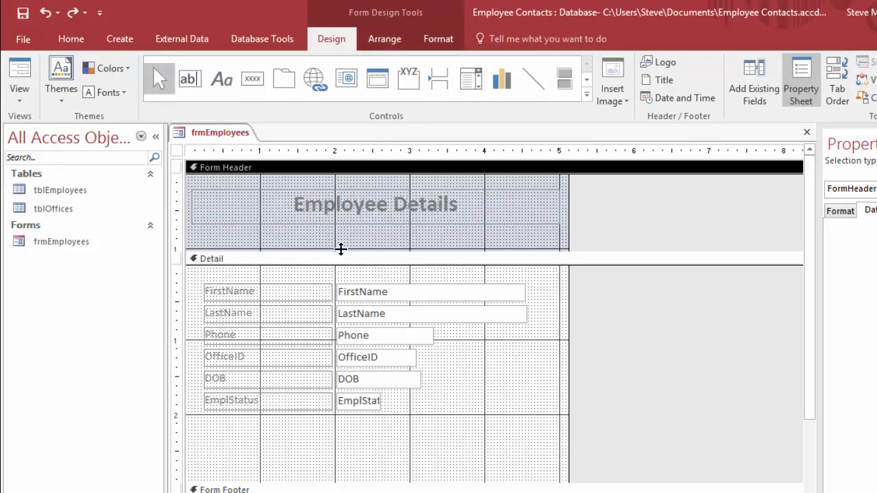
Select the Employee Details label and open the Property Sheet's list of form objects
left_click(231, 192)
left_click(74, 41)
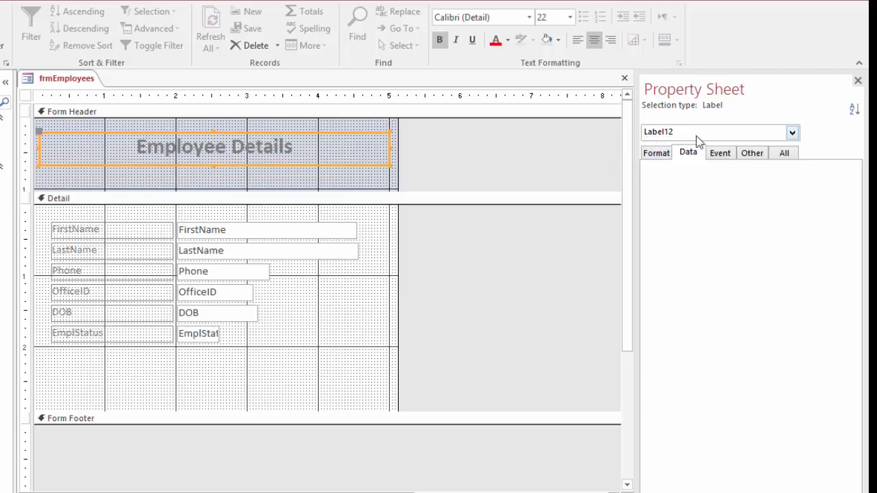
left_click(792, 133)
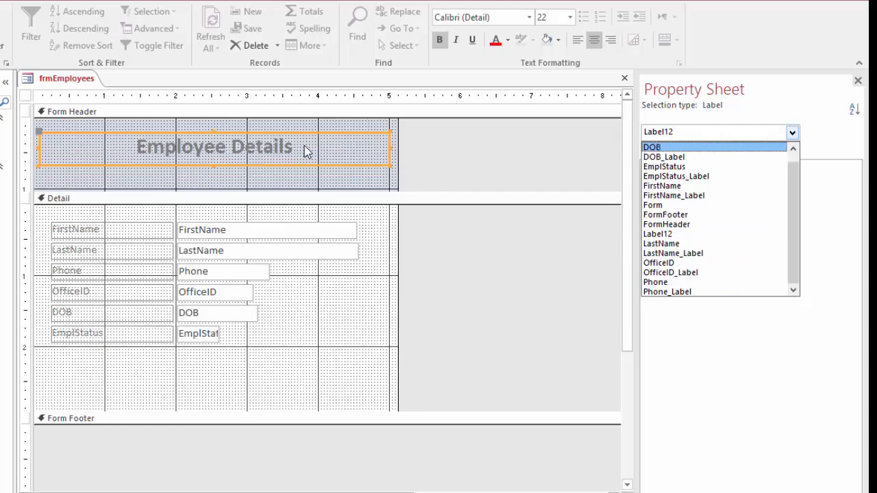
Give the Employee Details label a solid 1 pt border, preview it in Form View and return to Design View
left_click(793, 132)
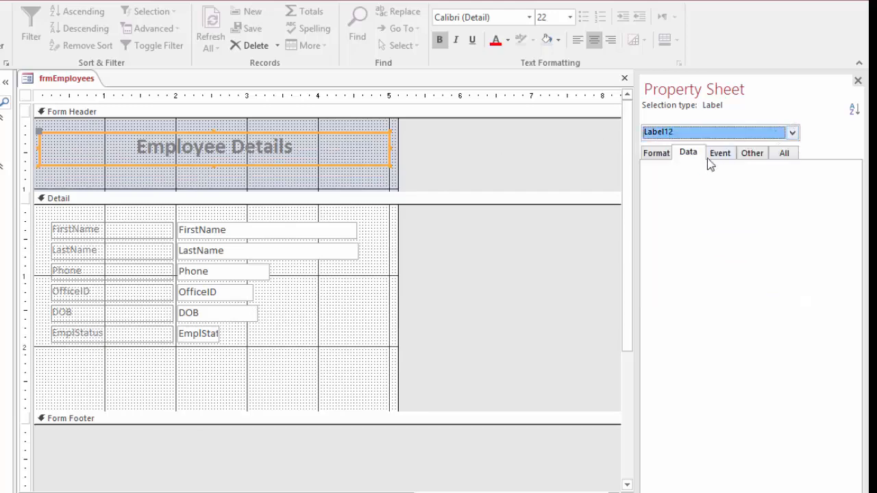
left_click(654, 155)
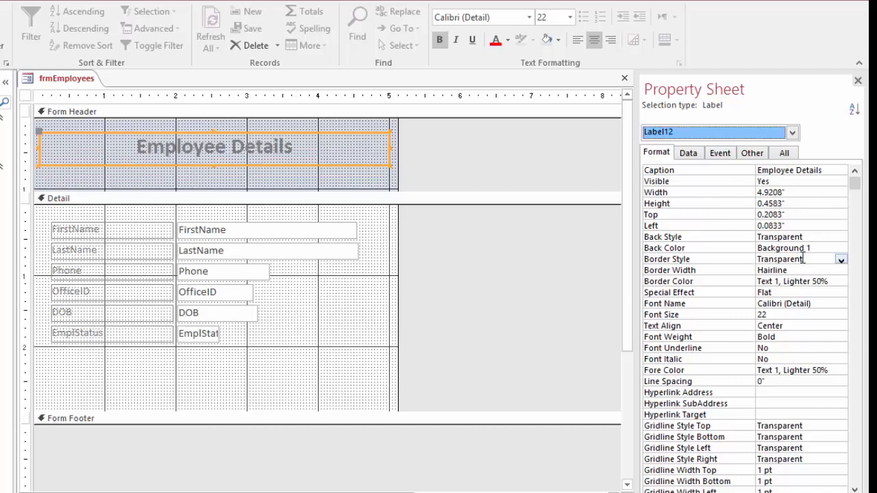
left_click(841, 261)
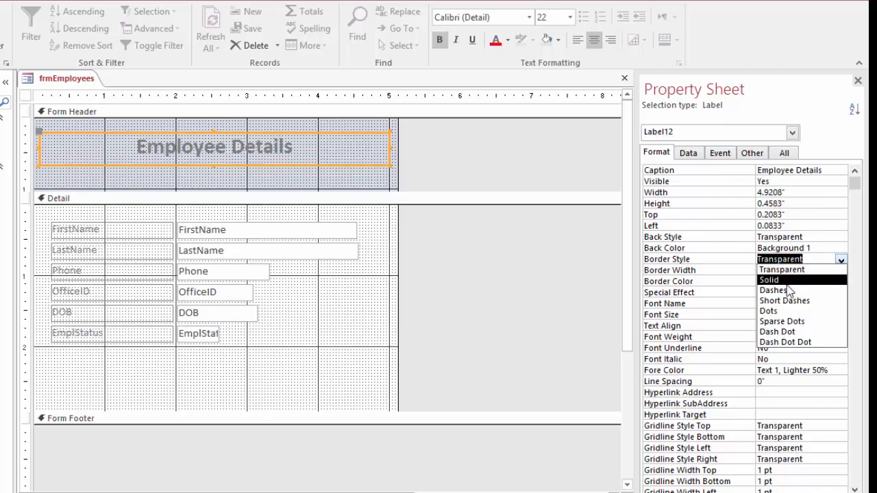
left_click(787, 285)
left_click(835, 270)
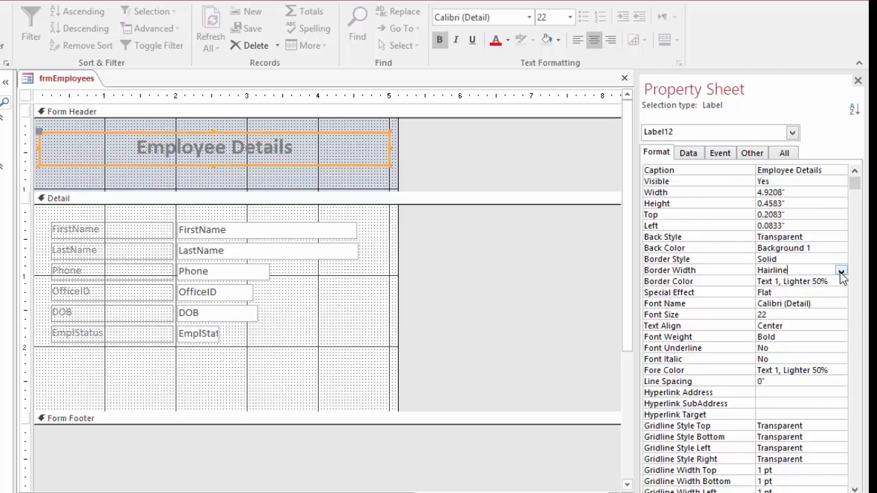
left_click(841, 272)
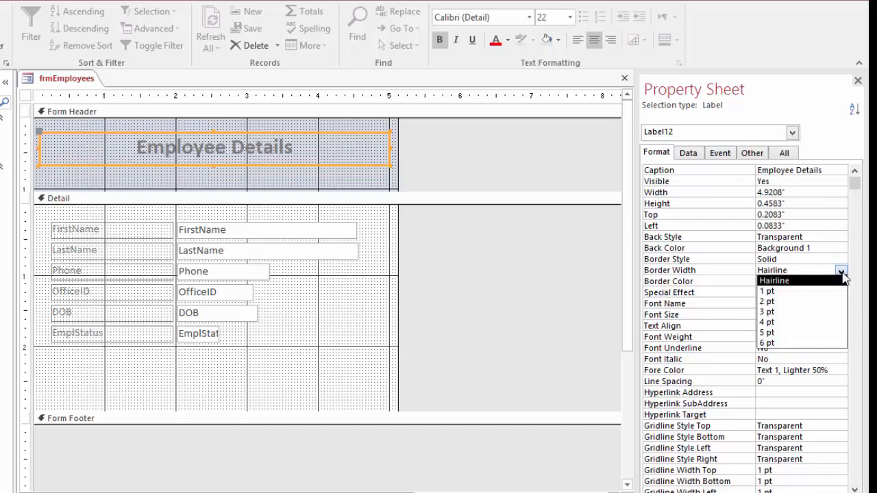
left_click(791, 293)
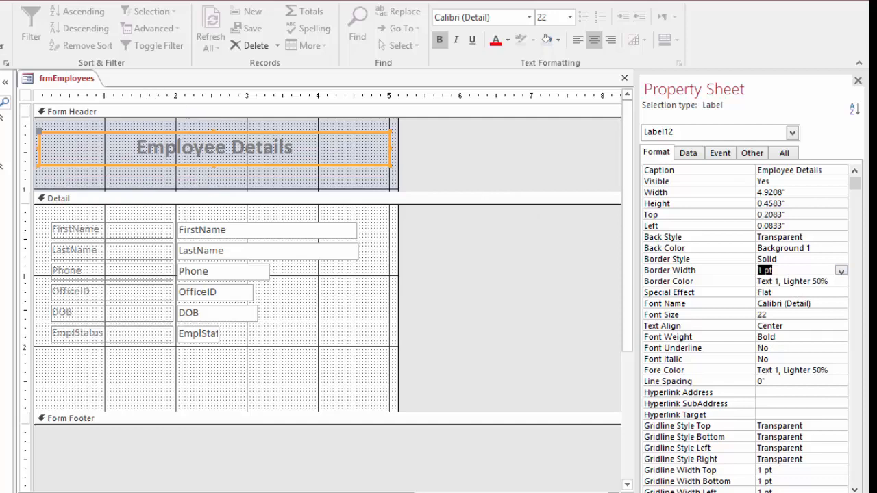
key("F5")
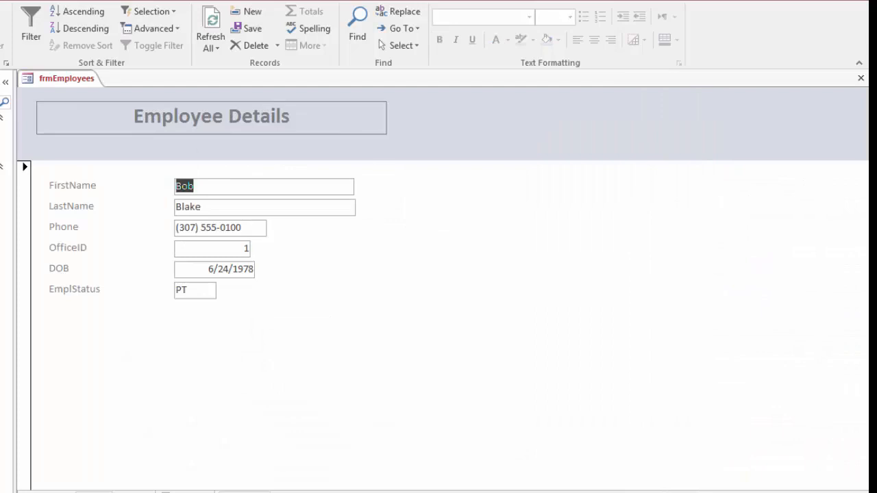
key("ctrl+comma")
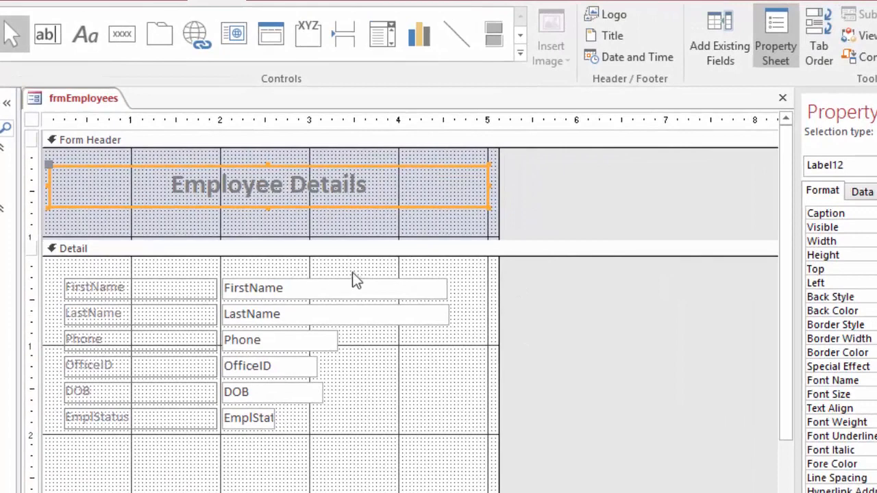
Resize each of the six Detail text boxes individually to a matching width of about 1.2 inches
left_click(309, 291)
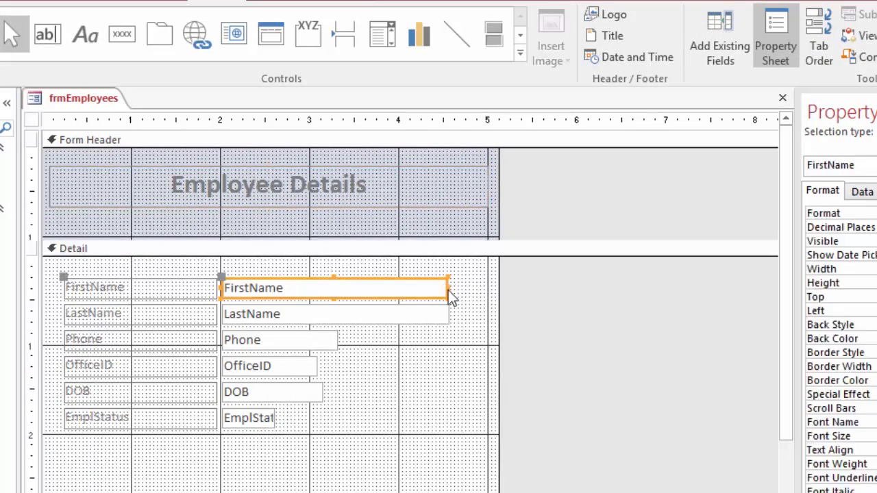
left_click_drag(449, 287, 329, 290)
left_click(444, 322)
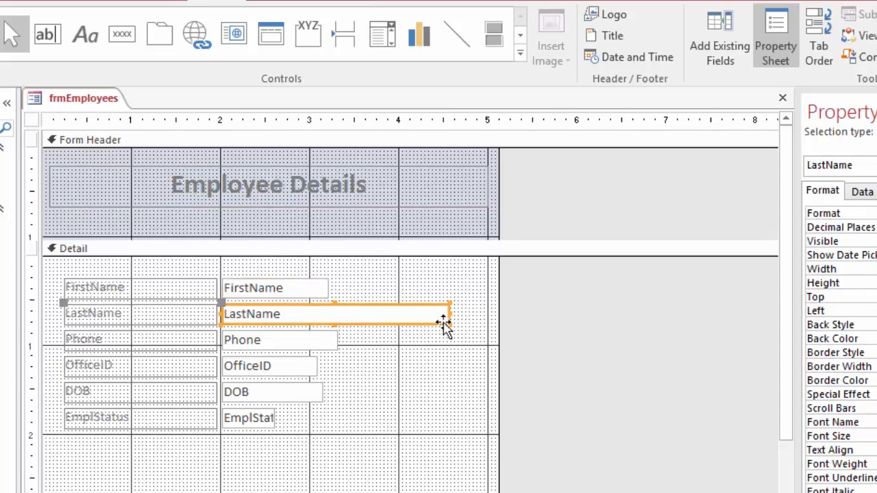
left_click_drag(450, 315, 328, 391)
left_click(333, 343)
left_click(297, 371)
left_click(305, 399)
left_click(273, 420, "shift")
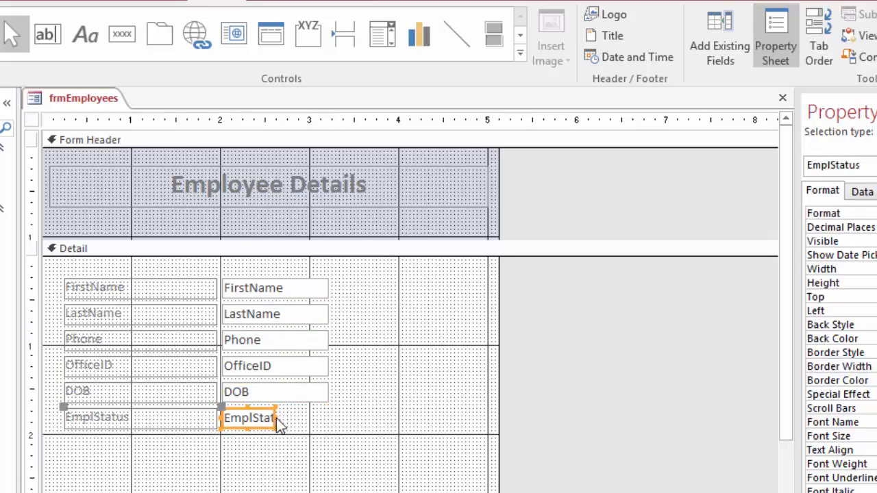
left_click_drag(276, 418, 328, 417)
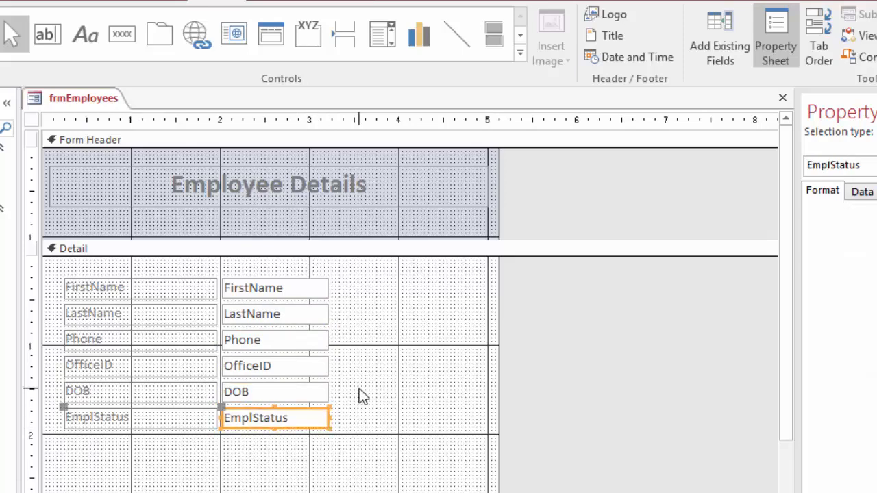
Narrow all six text boxes together to about 1.1 inches wide and their labels, from the left edge, to about 1.4 inches
left_click(283, 269)
left_click_drag(284, 267, 292, 452)
mouse_move(329, 338)
left_mouse_down()
mouse_move(352, 338)
mouse_move(304, 338)
mouse_move(321, 339)
left_mouse_up()
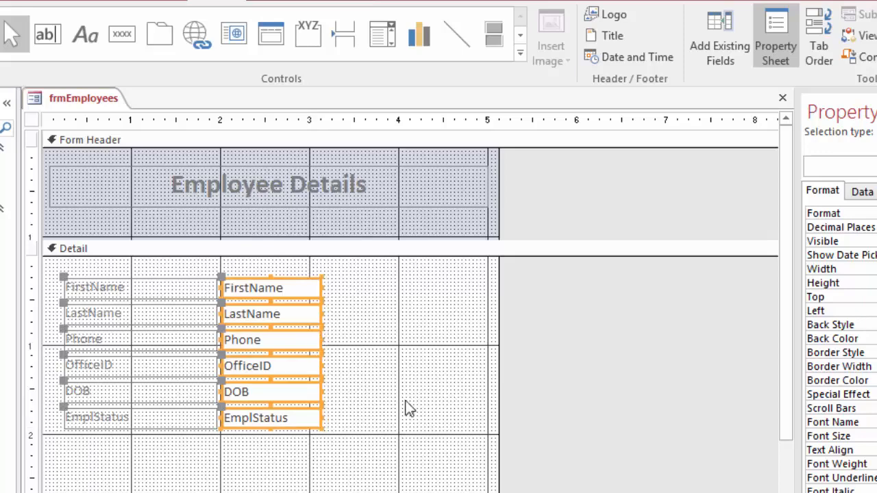
left_click_drag(101, 268, 90, 444)
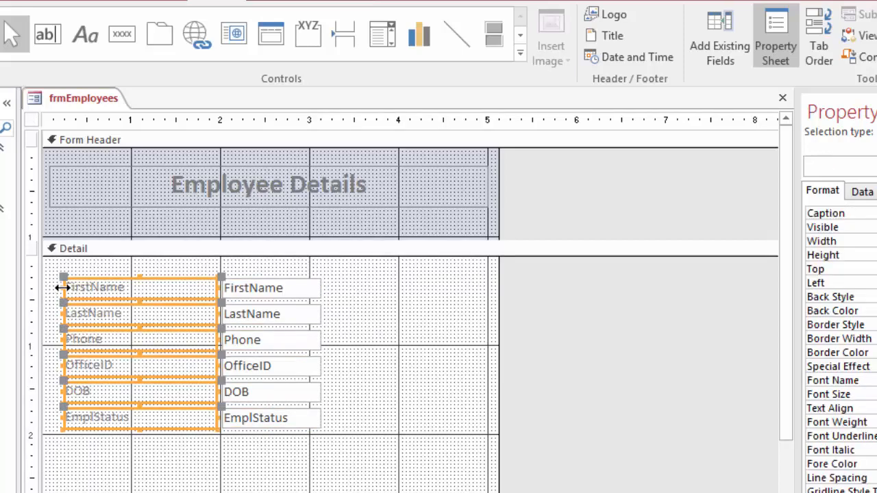
left_click_drag(61, 287, 93, 289)
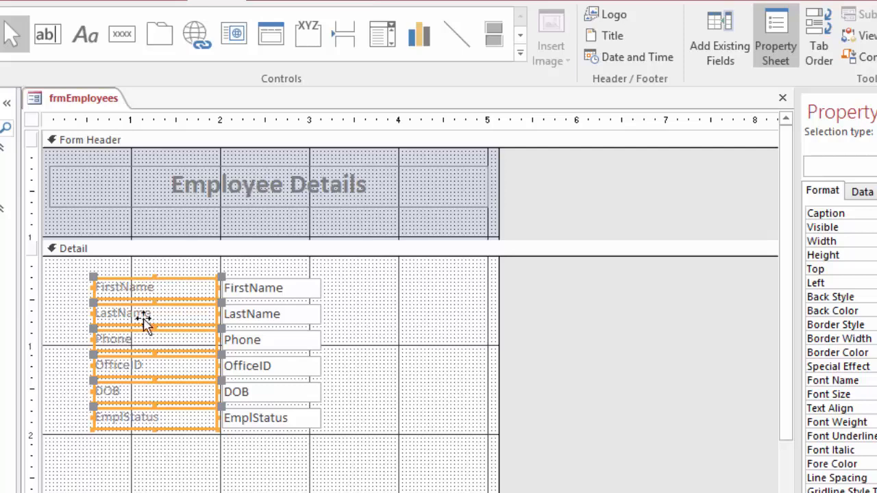
left_click(77, 285)
Add a space to the captions of the first two Detail labels so they read First Name and Last Name
left_click(122, 289)
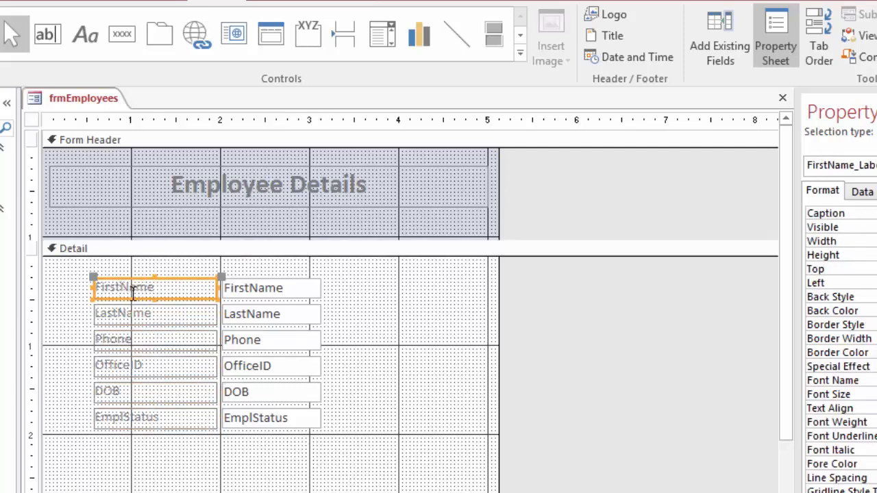
left_click(118, 290)
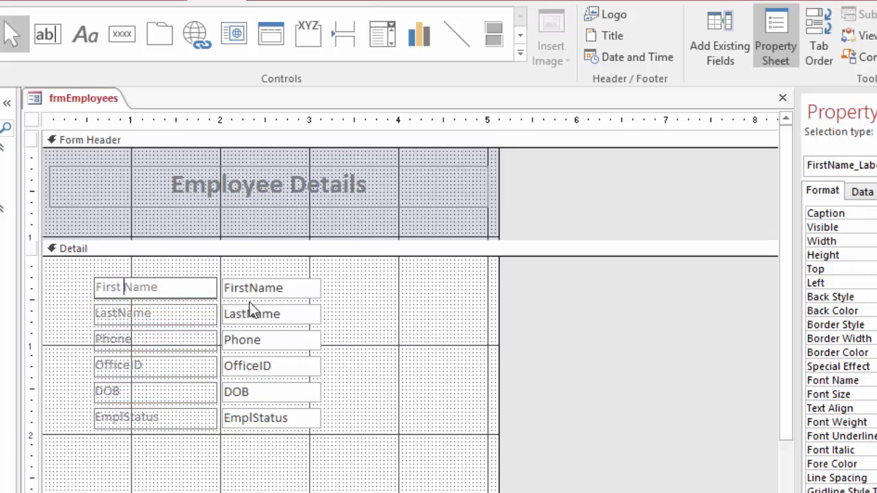
left_click(121, 313)
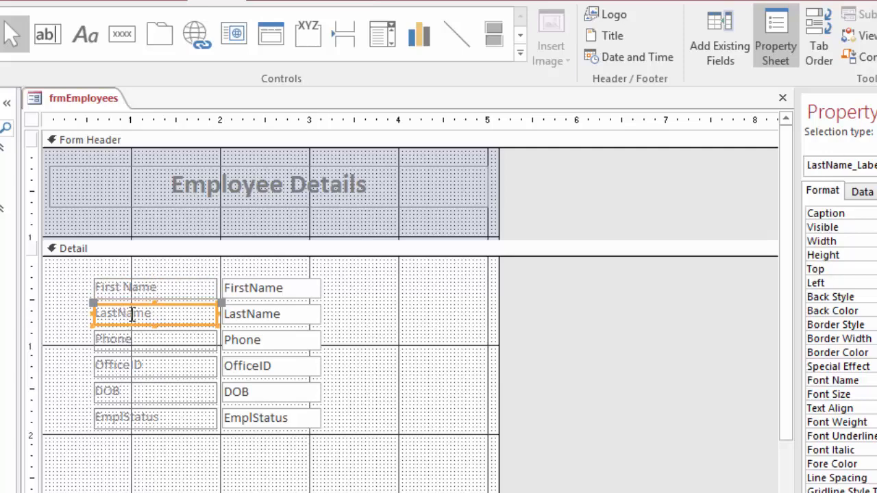
left_click(120, 313)
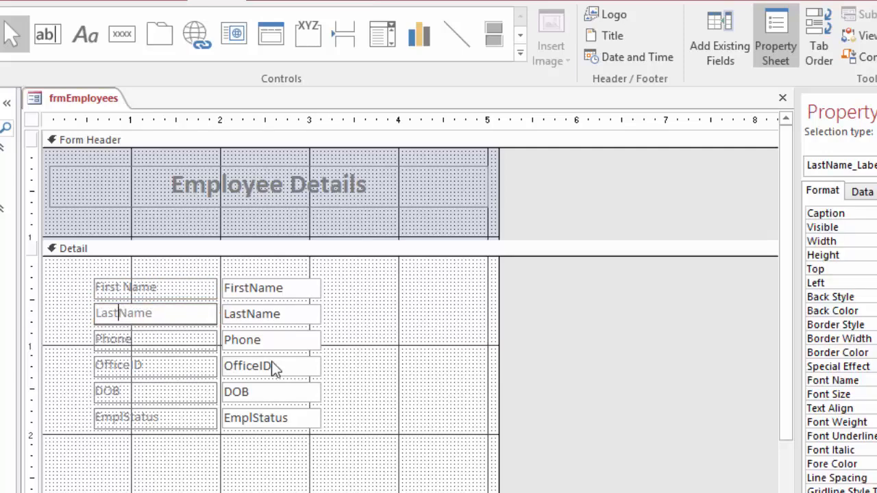
left_click(146, 366)
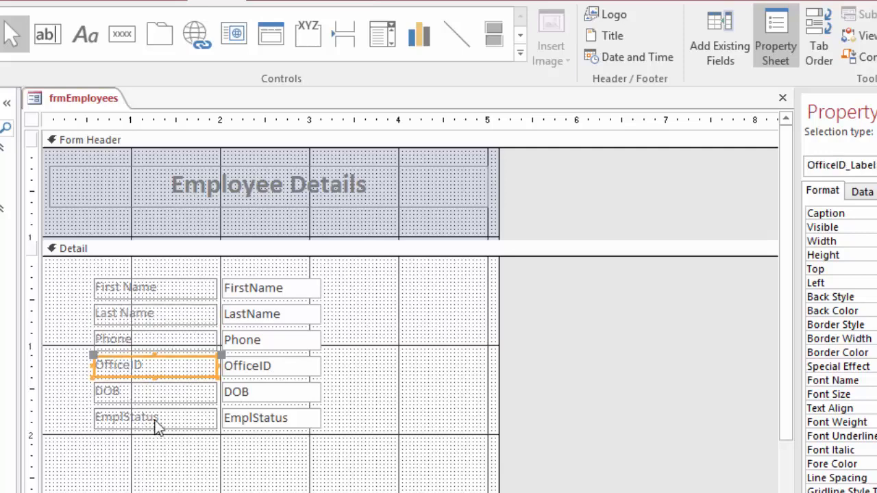
Change the EmplStatus label's caption to Employment Status
left_click(129, 422)
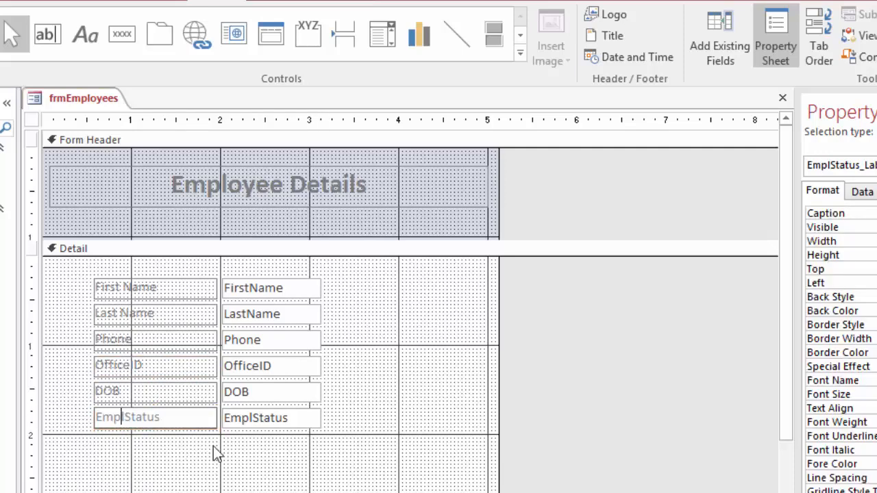
type("oyment")
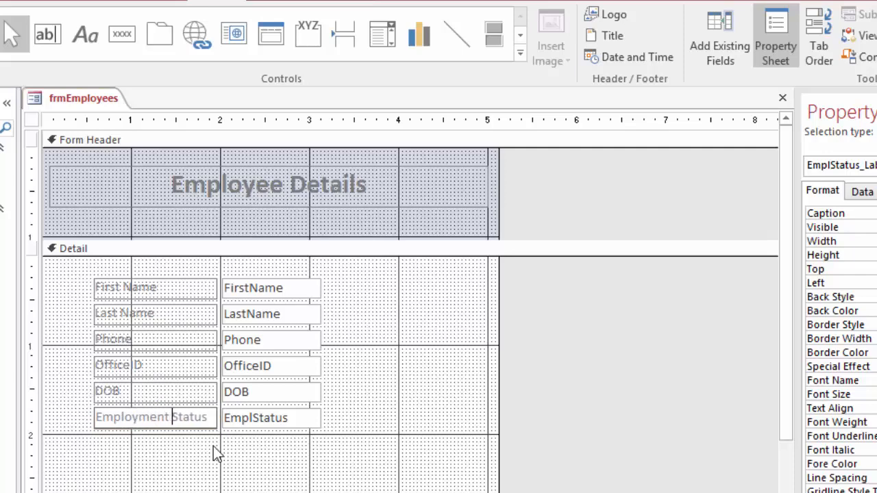
key("Return")
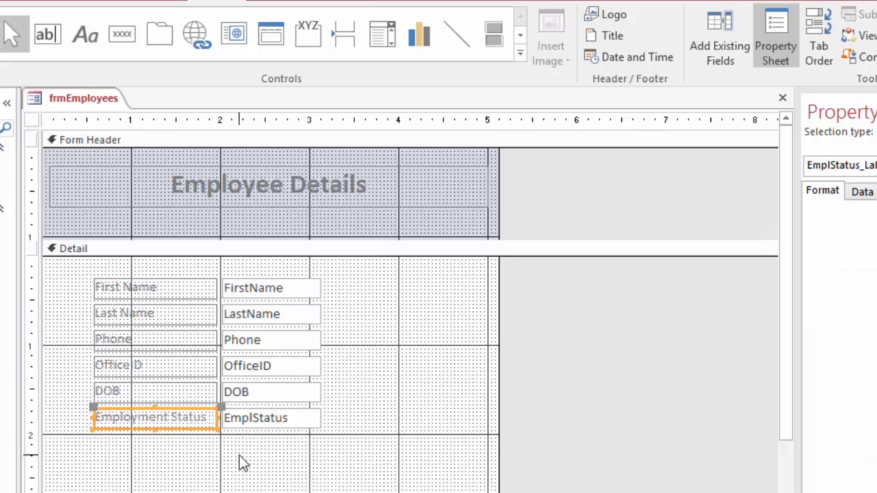
Move all Detail labels and text boxes together to the right so the labels start at about 1.2 inches
left_click(461, 297)
left_click_drag(176, 273, 292, 472)
left_click_drag(197, 317, 241, 313)
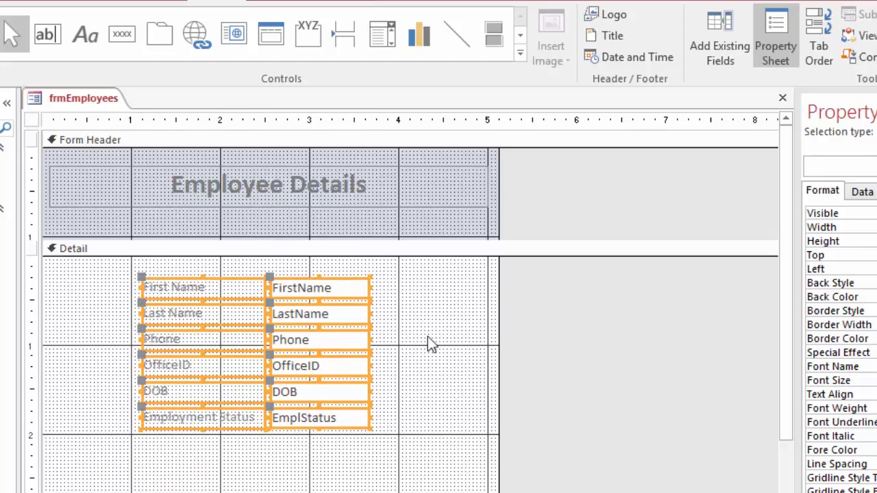
left_click(427, 336)
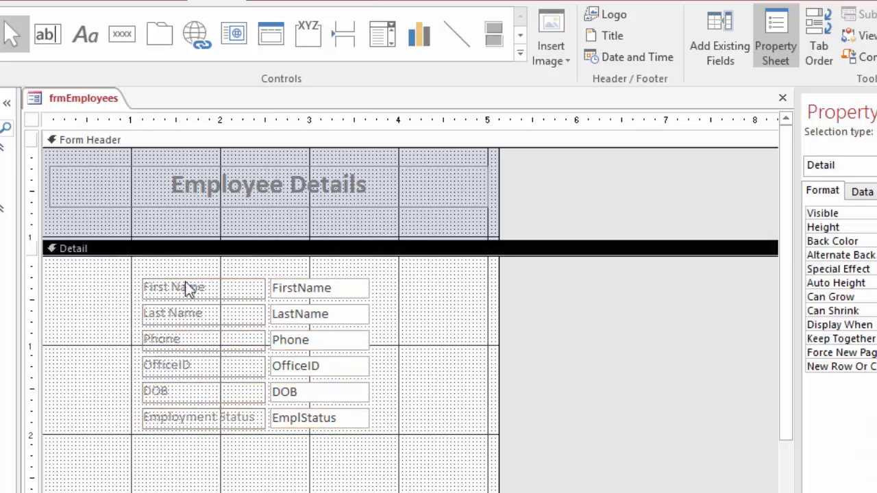
left_click_drag(207, 277, 337, 421)
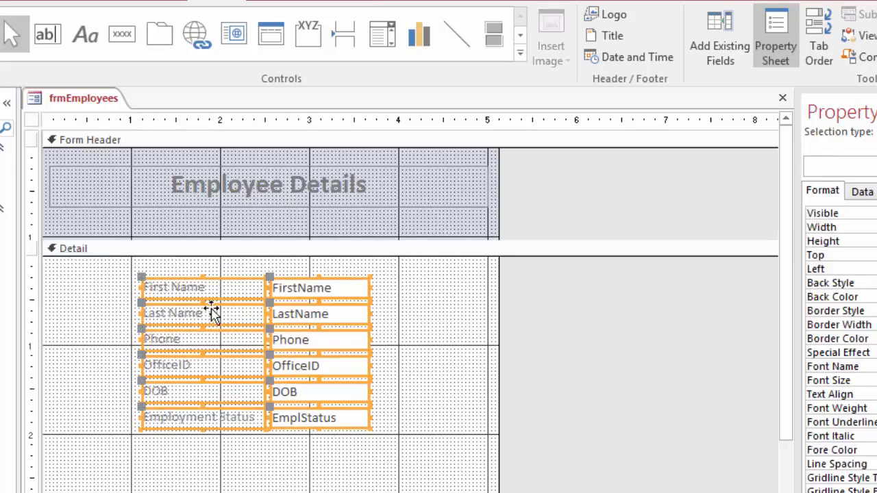
left_click_drag(220, 293, 241, 294)
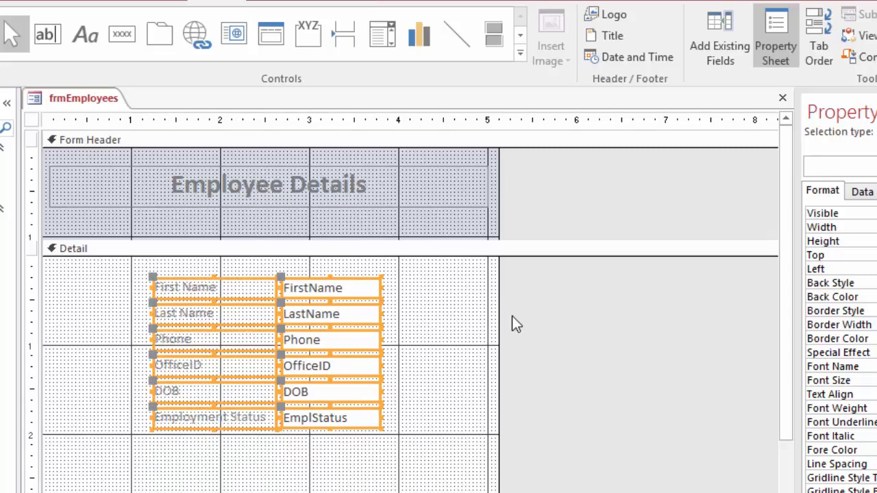
Nudge the selected Detail controls right and slightly down, placing the labels' left edge at about 1.33 inches and top at about 0.29 inches
key("Left")
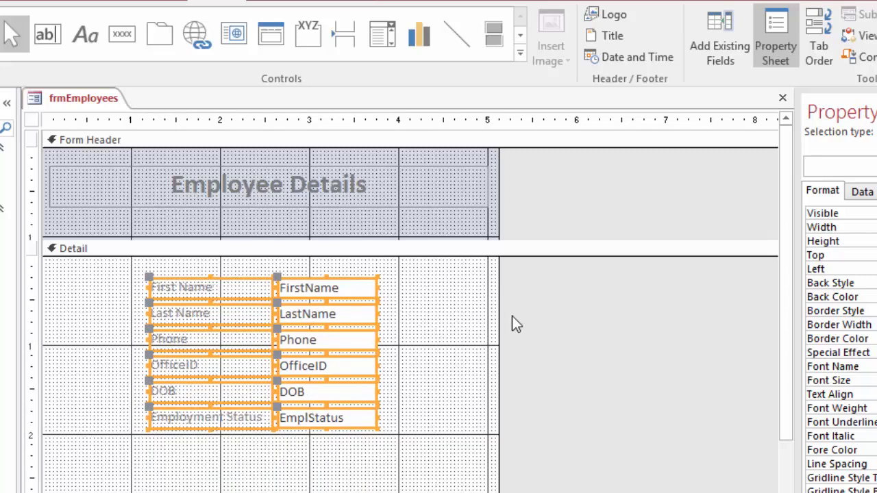
key("Left")
key("Right")
key("Right")
key("Right")
key("Up")
key("Up")
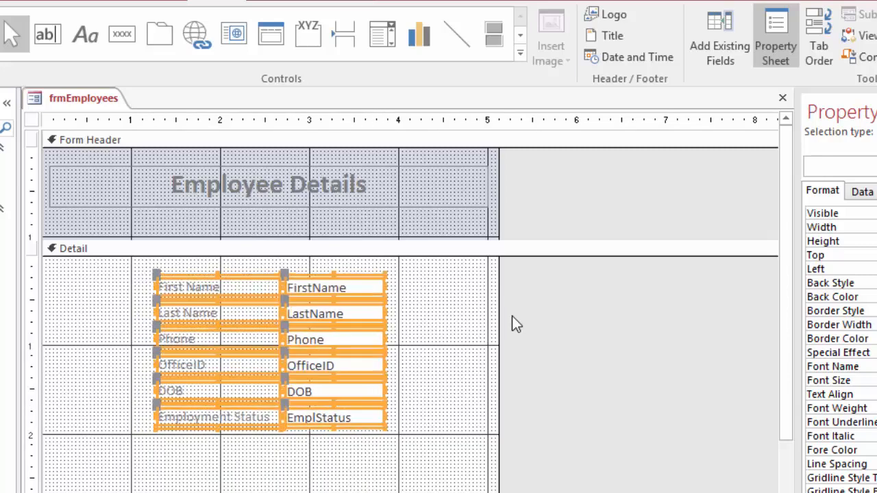
key("Down")
key("Down")
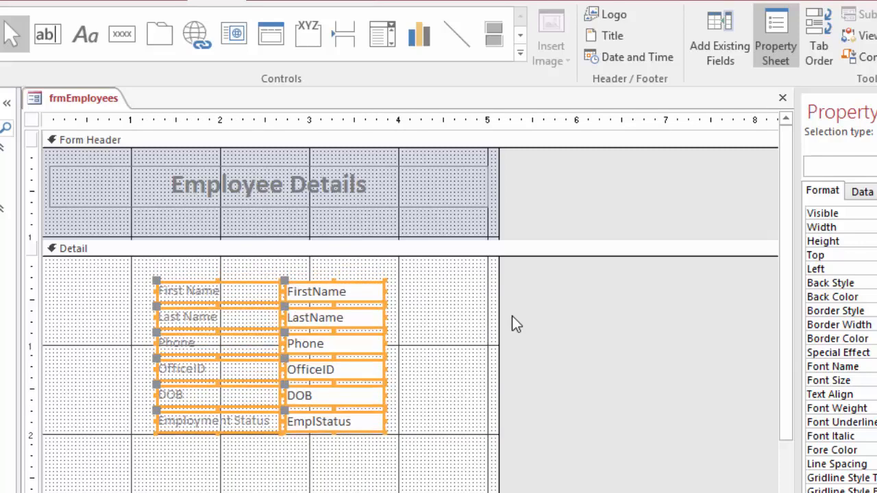
key("Right")
left_click(453, 312)
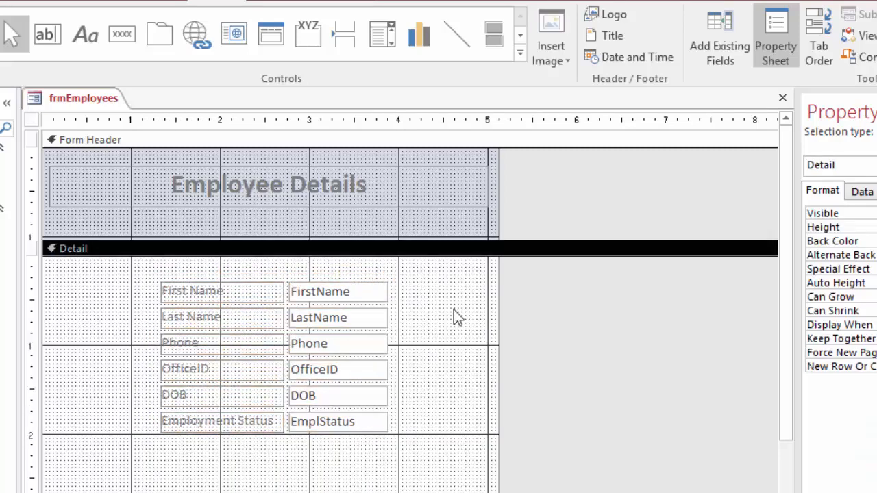
Select the First Name label and the FirstName text box in turn and compare their formatting properties
left_click(227, 297)
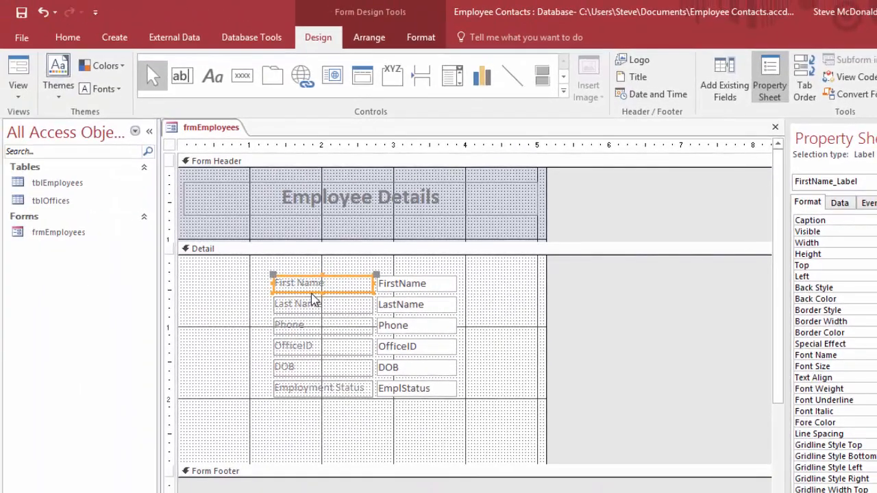
left_click(63, 44)
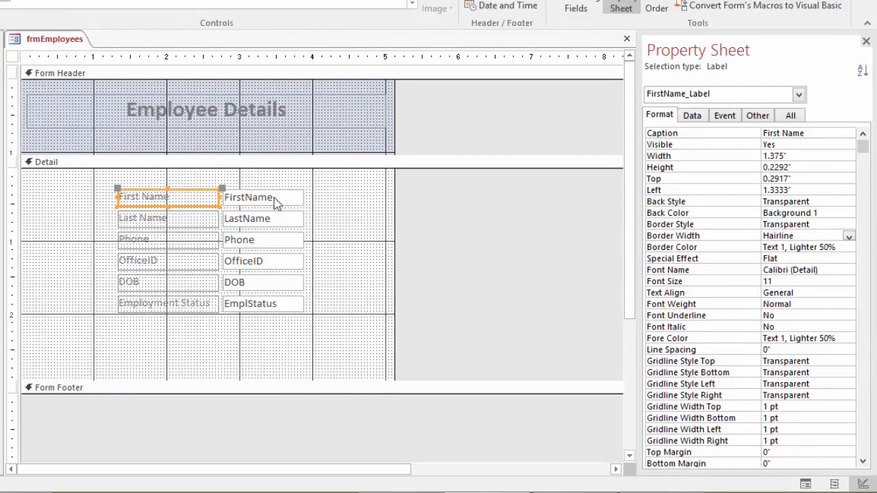
left_click(274, 197)
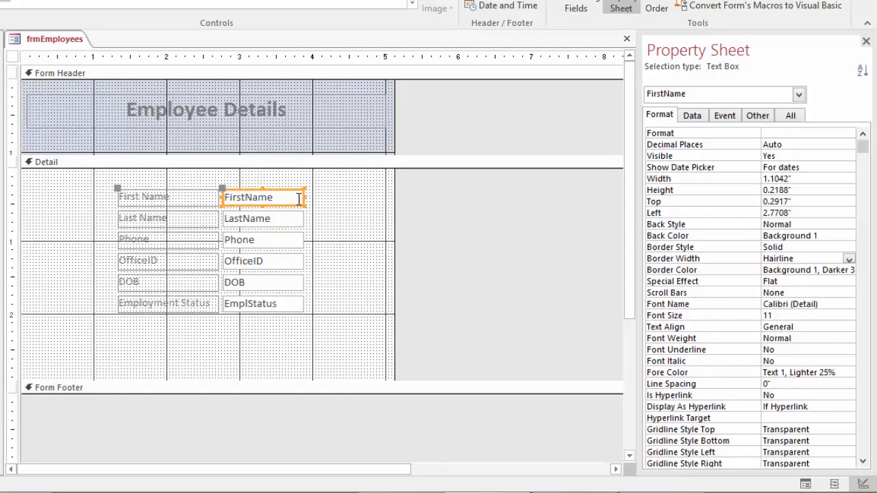
mouse_move(629, 78)
left_mouse_down()
mouse_move(625, 141)
mouse_move(621, 74)
left_mouse_up()
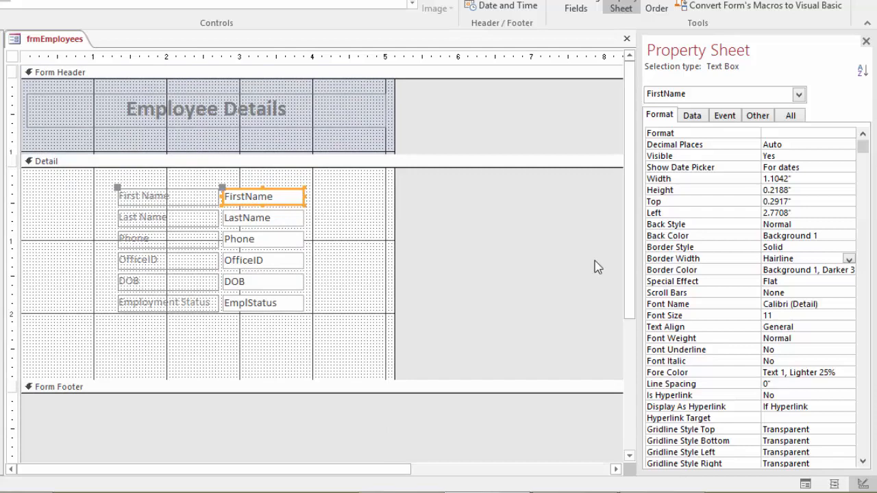
Switch the FirstName text box's Scroll Bars property to Vertical and back to None
left_click(680, 294)
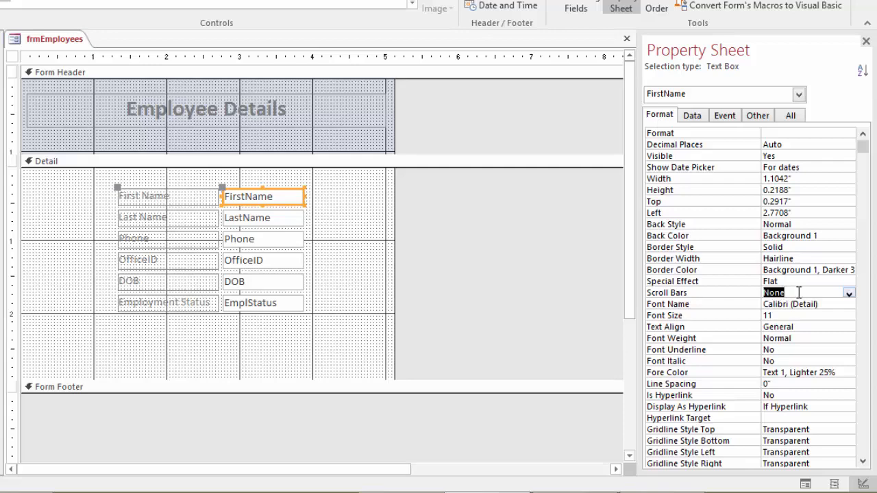
left_click(848, 294)
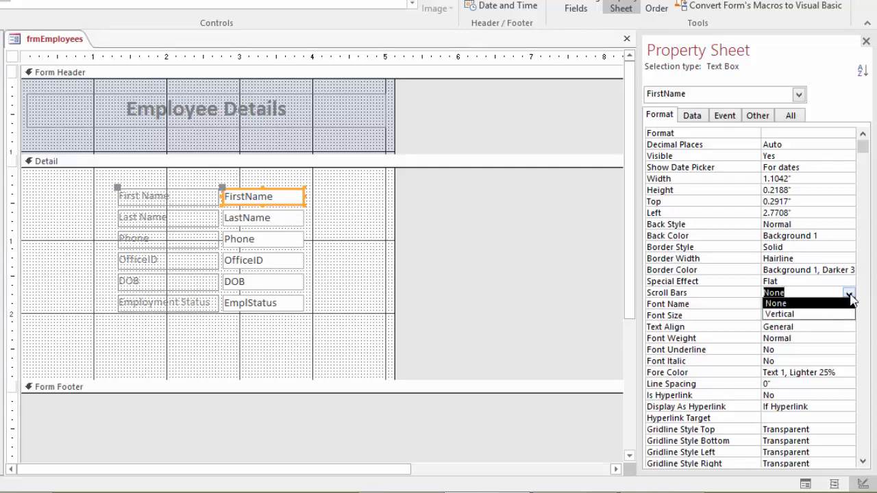
left_click(800, 315)
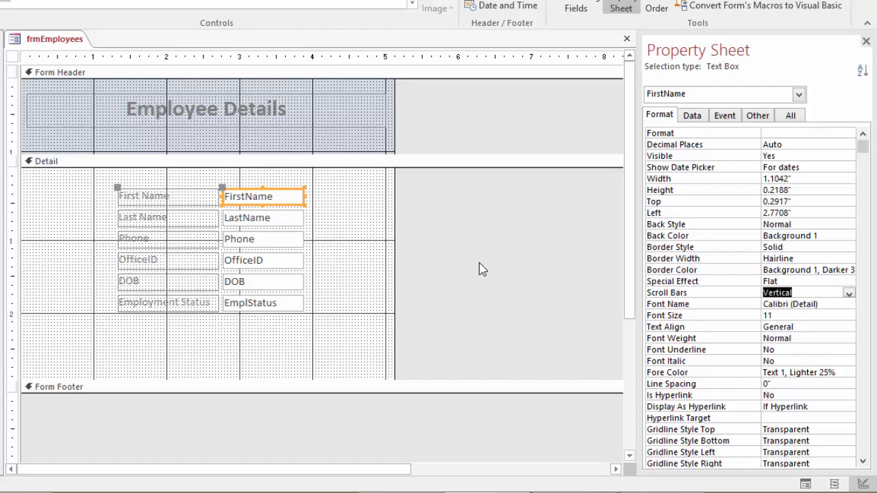
left_click(3, 3)
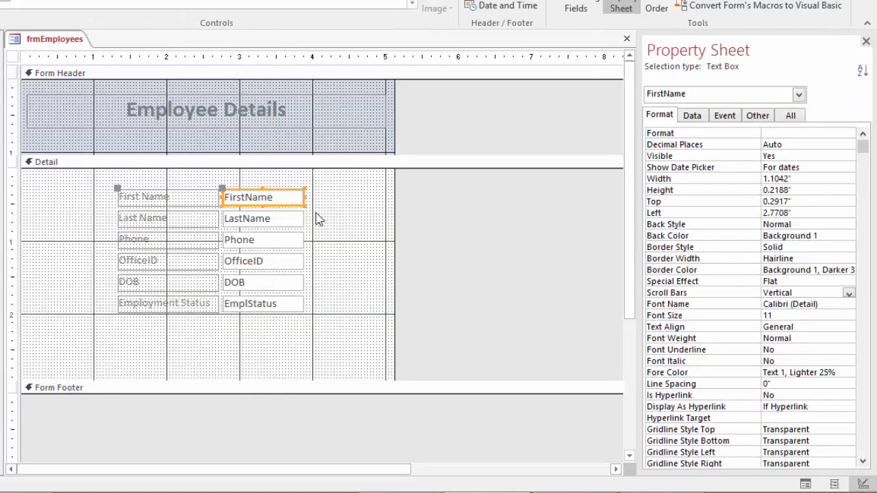
left_click(850, 295)
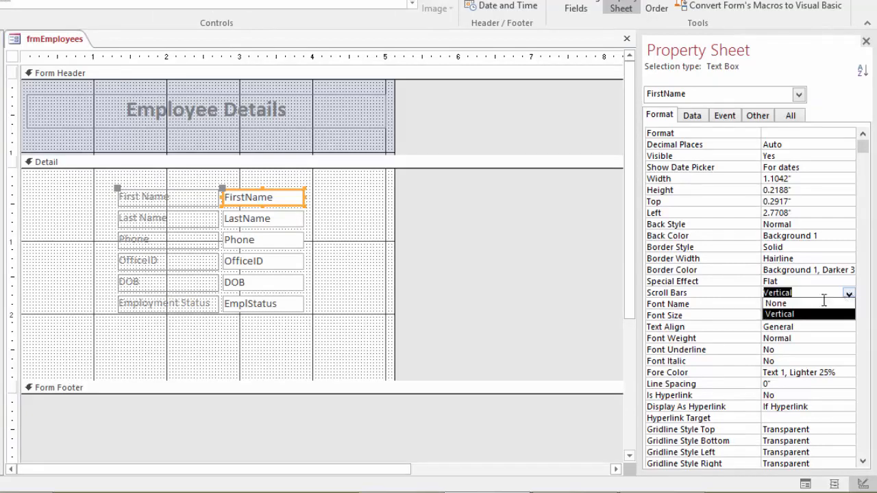
left_click(787, 303)
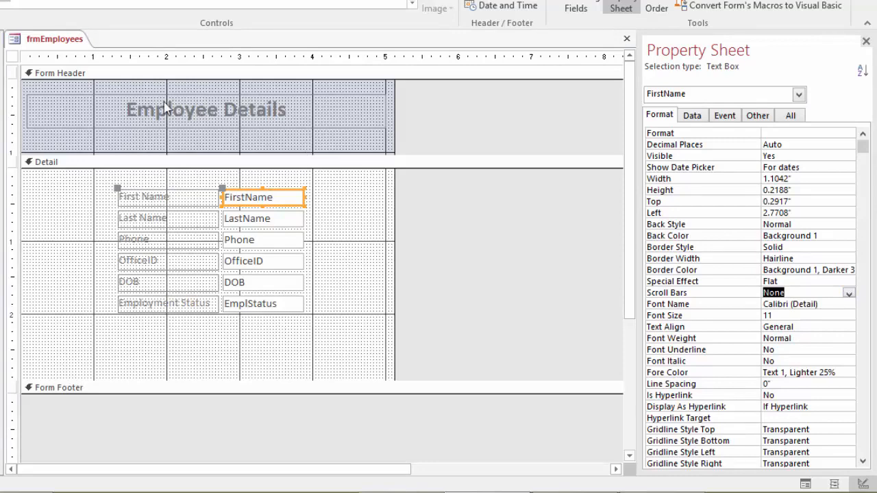
Try a width of 7 inches for the whole form and undo the change
left_click(12, 57)
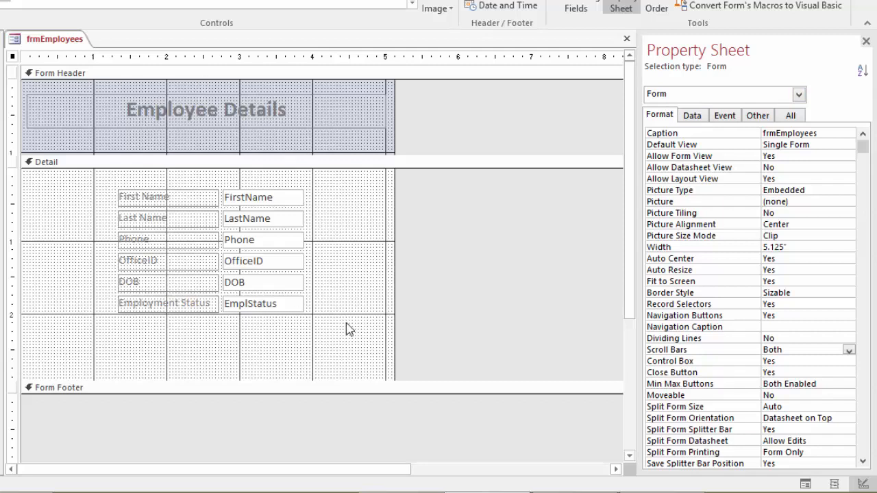
left_click(783, 247)
key("Return")
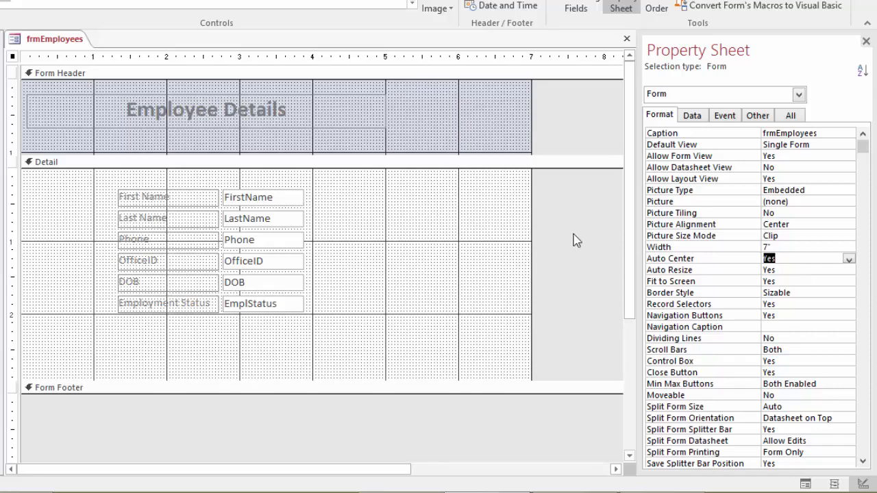
key("ctrl+z")
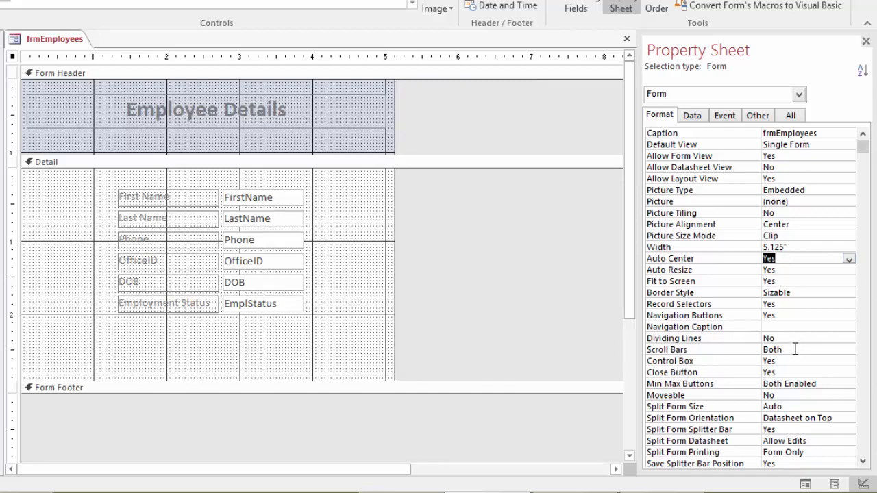
Examine the First Name label, its FirstName text box and the tblEmployees table that supplies the data
left_click_drag(631, 238, 628, 170)
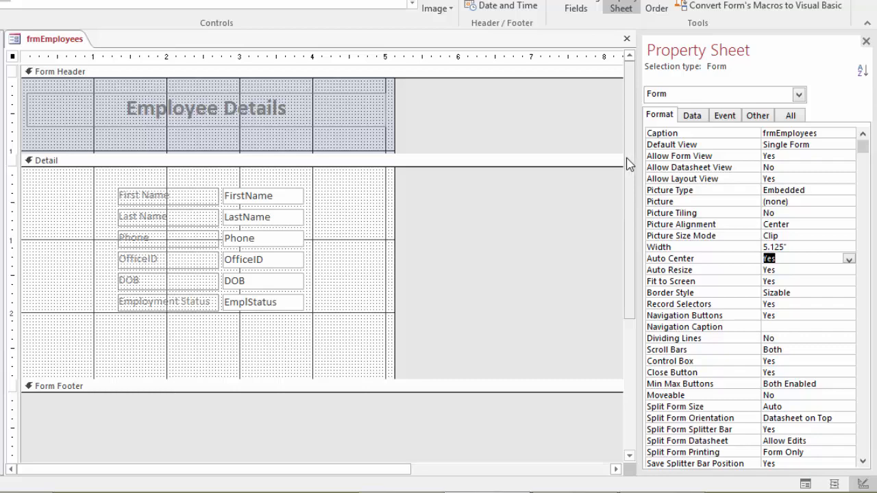
left_click_drag(631, 164, 628, 159)
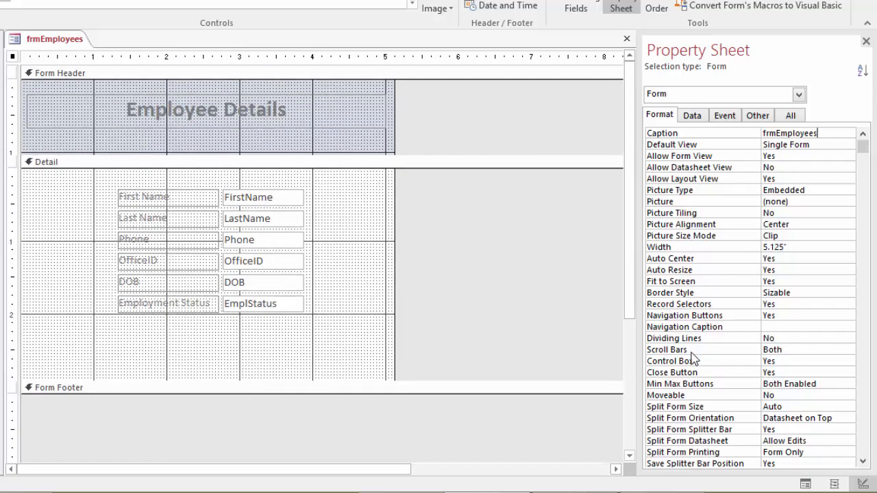
left_click(137, 200)
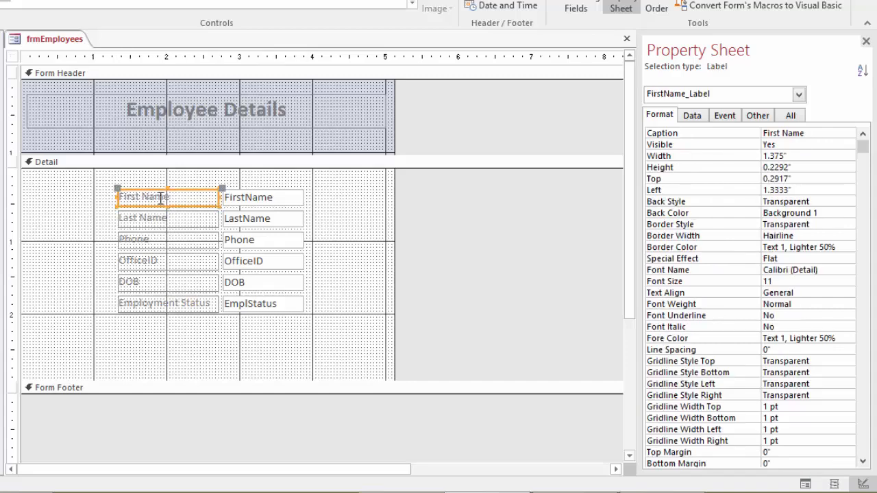
left_click(264, 205)
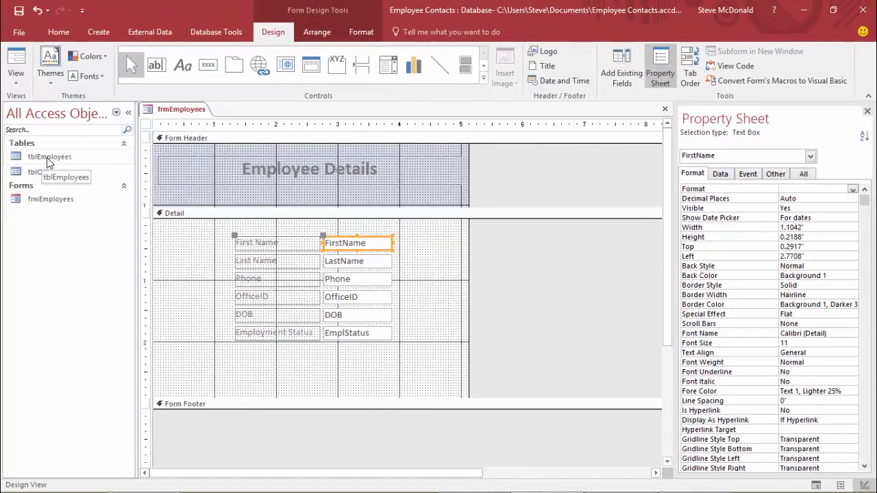
left_click(47, 159)
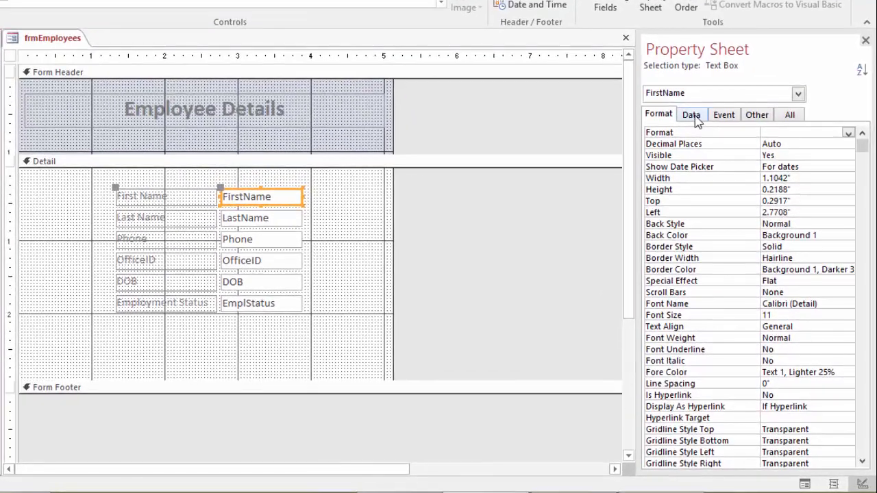
Change the FirstName text box's Control Source to the LastName field and back to FirstName
left_click(698, 125)
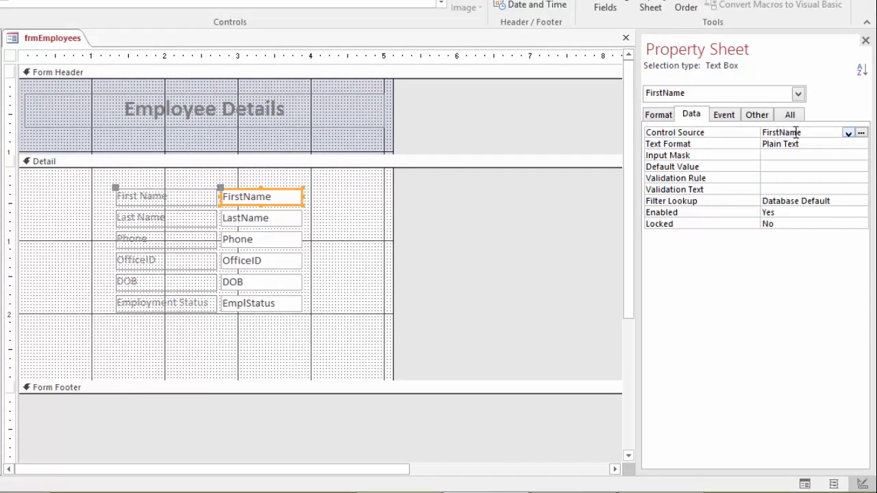
left_click(848, 134)
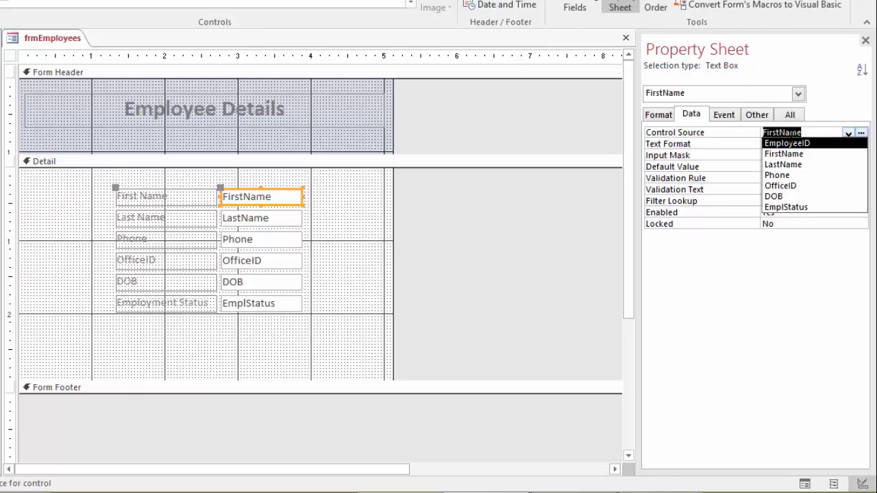
left_click(796, 165)
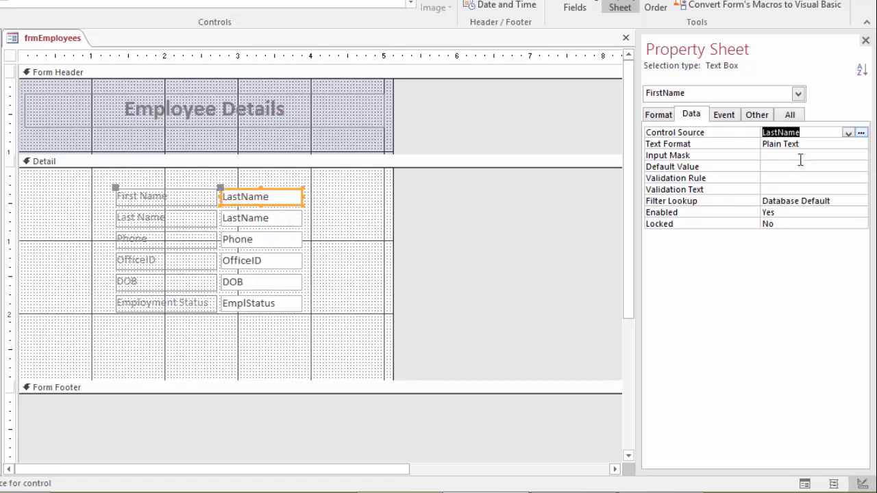
left_click(848, 133)
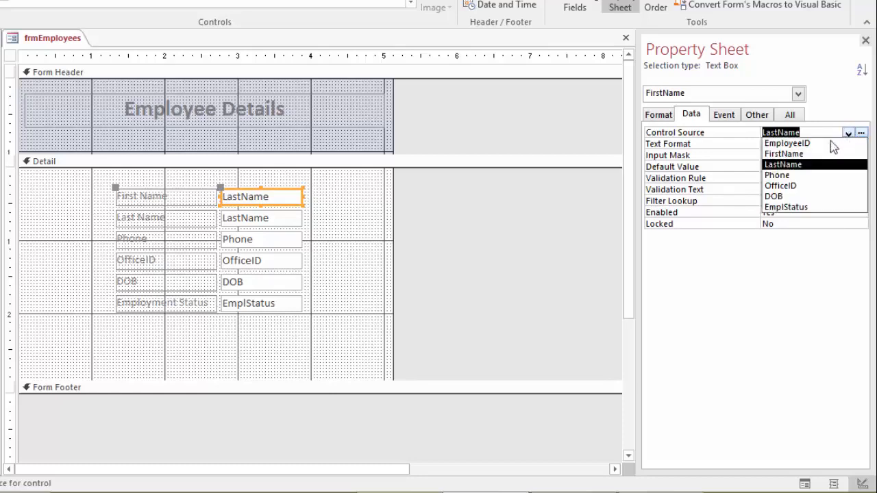
left_click(798, 155)
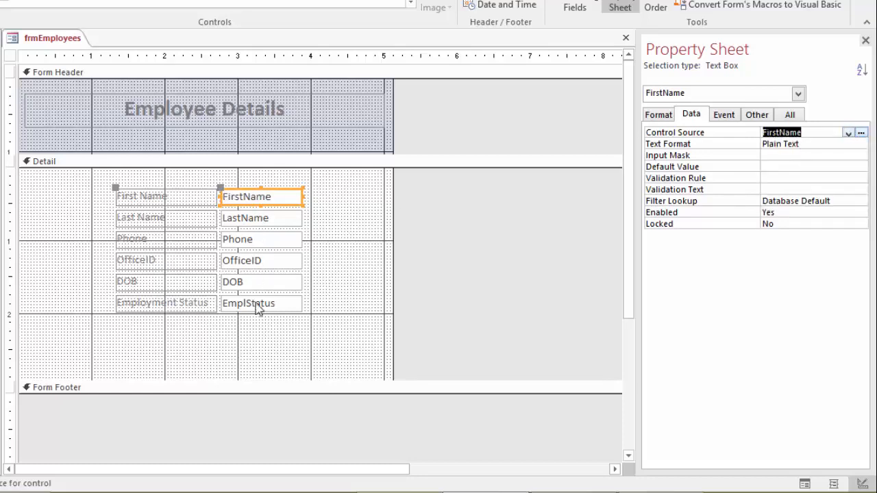
Overwrite the field name inside the FirstName text box with sdrsdf and restore its Control Source to FirstName
double_click(271, 196)
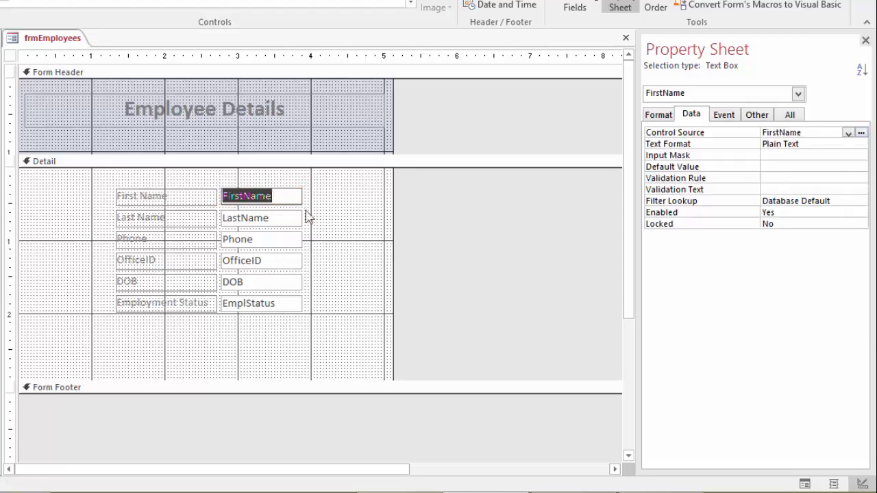
type("sdrsdf")
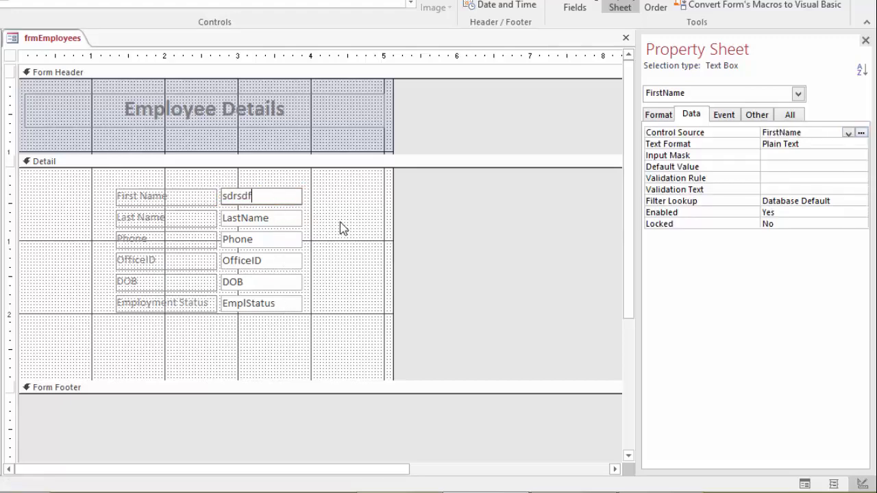
key("Return")
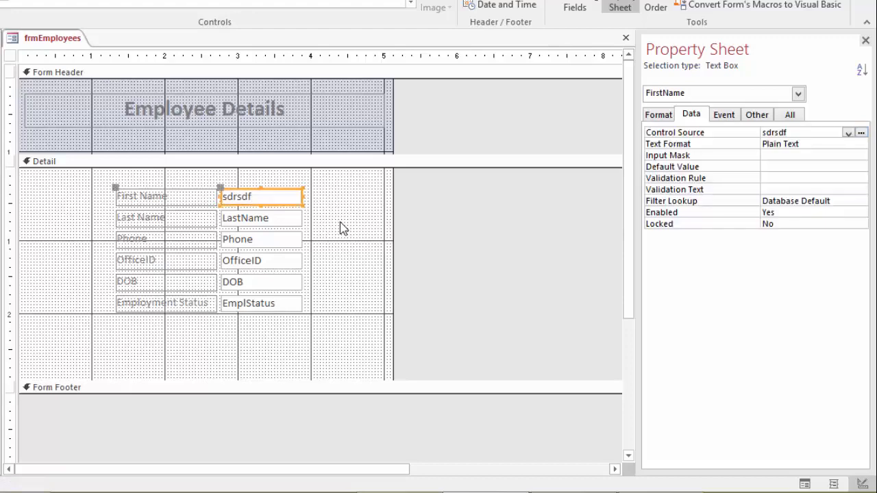
mouse_move(209, 197)
left_click(848, 132)
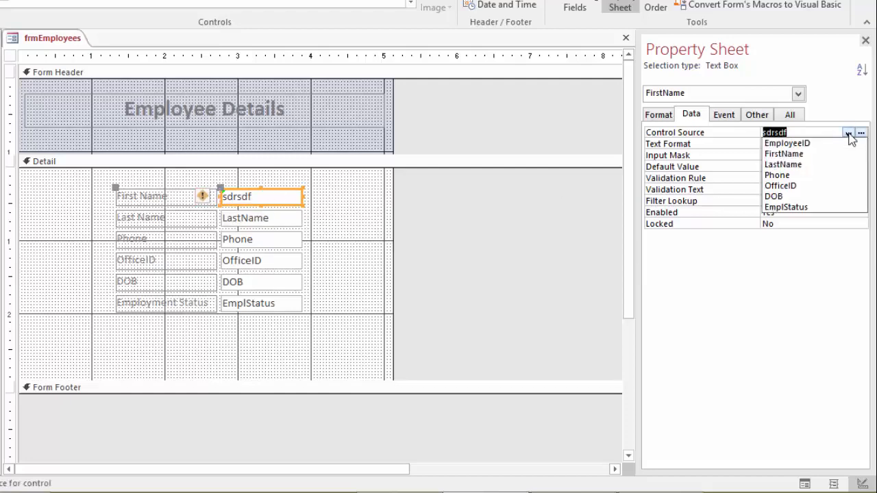
left_click(793, 154)
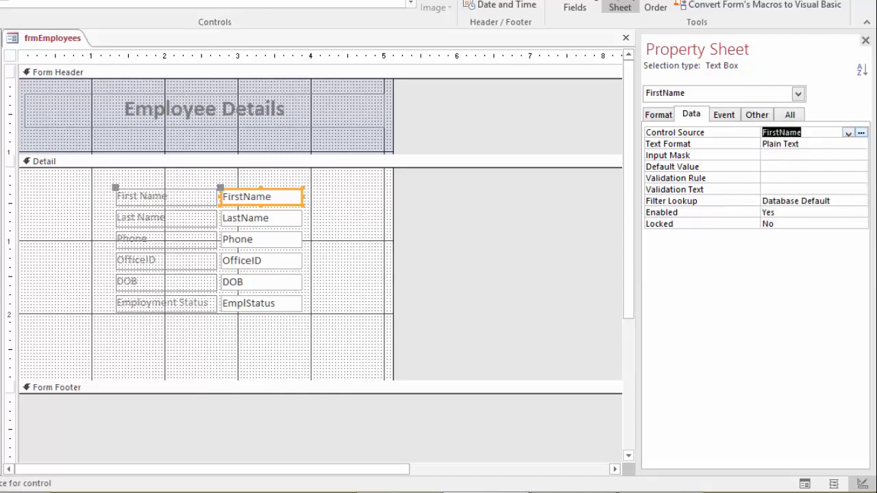